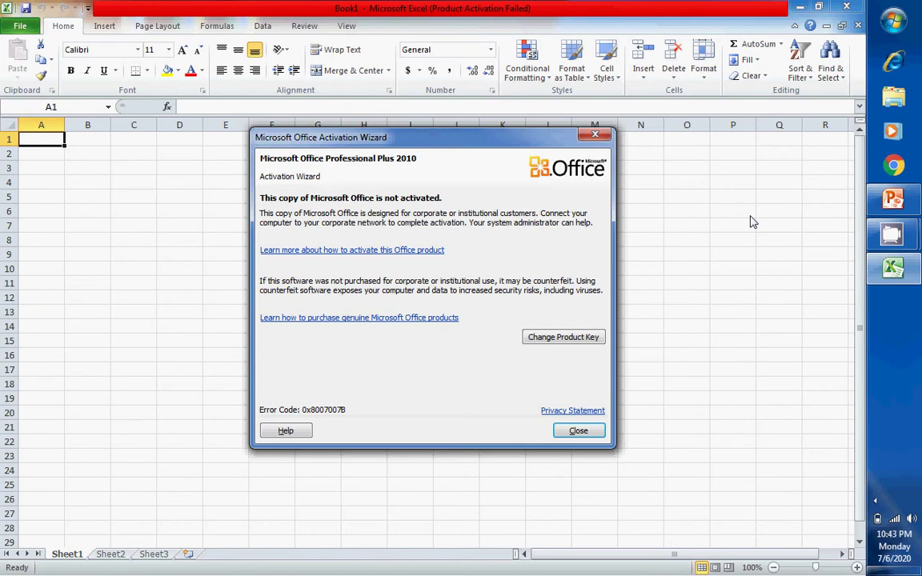
# Step: Dismiss the activation wizard and enter the title MARSHEET in cell G5
pyautogui.click(586, 433)
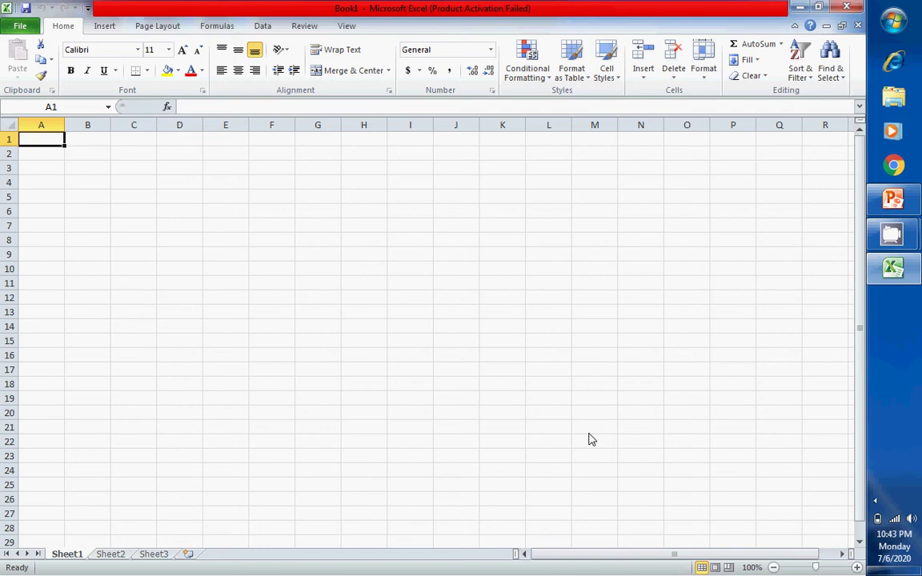
pyautogui.click(312, 196)
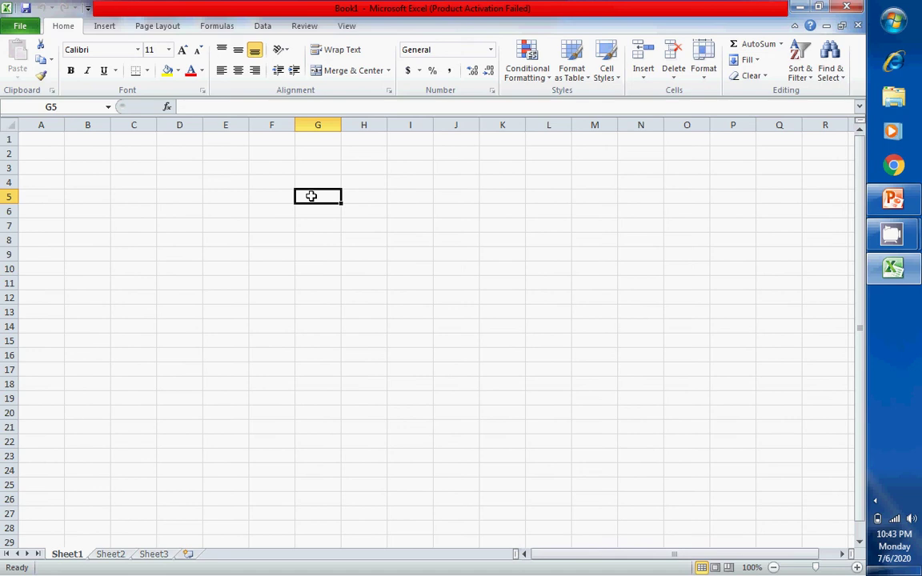
pyautogui.write('Ma')
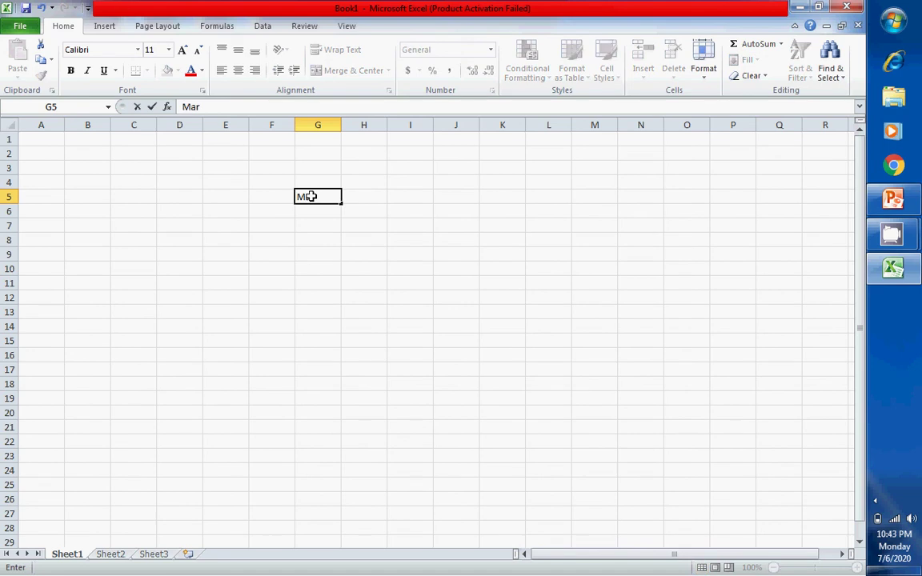
pyautogui.write('r')
pyautogui.press('BackSpace')
pyautogui.press('BackSpace')
pyautogui.press('BackSpace')
pyautogui.write('MARSG')
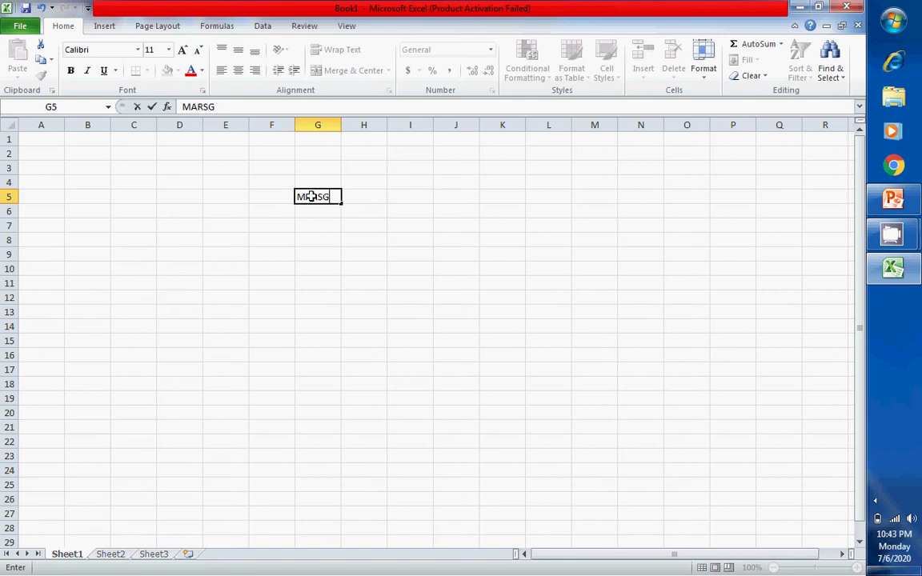
pyautogui.press('BackSpace')
pyautogui.write('G')
pyautogui.press('BackSpace')
pyautogui.write('HEET')
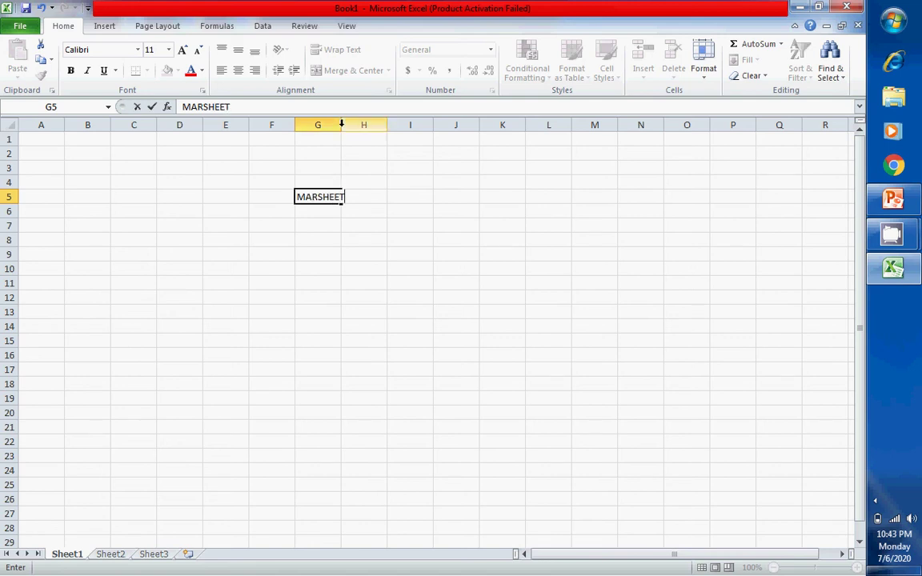
# Step: Widen column G so the title fits inside its cell
pyautogui.click(336, 125)
pyautogui.moveTo(340, 126); pyautogui.dragTo(369, 134)
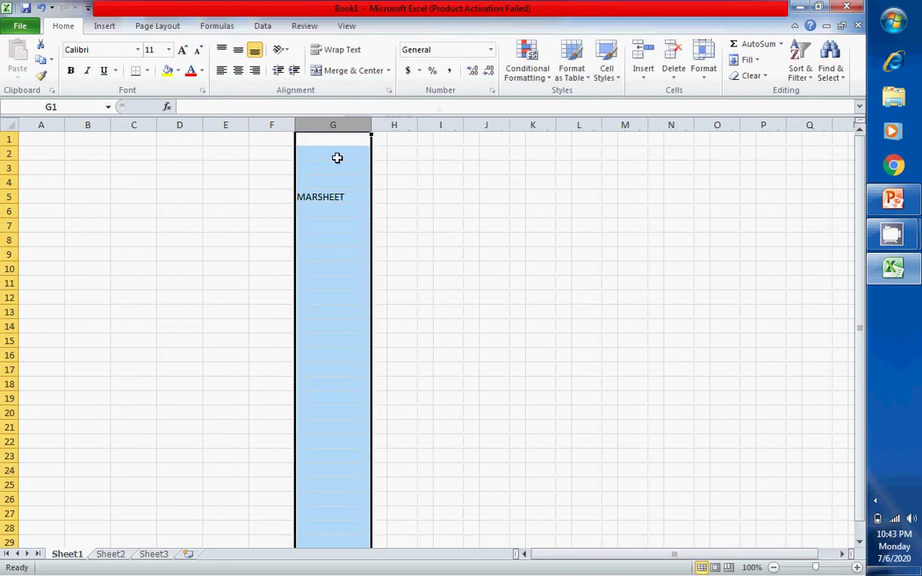
pyautogui.click(329, 194)
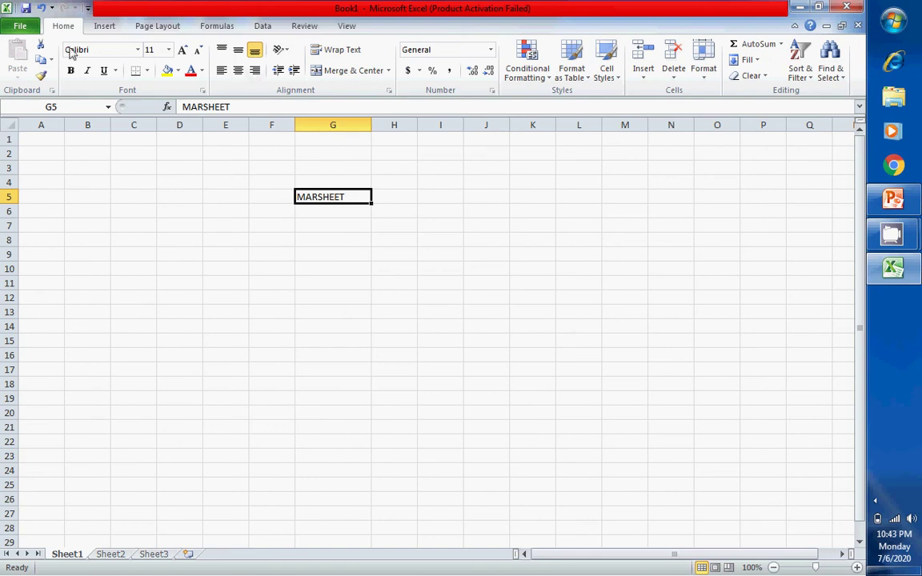
pyautogui.click(22, 28)
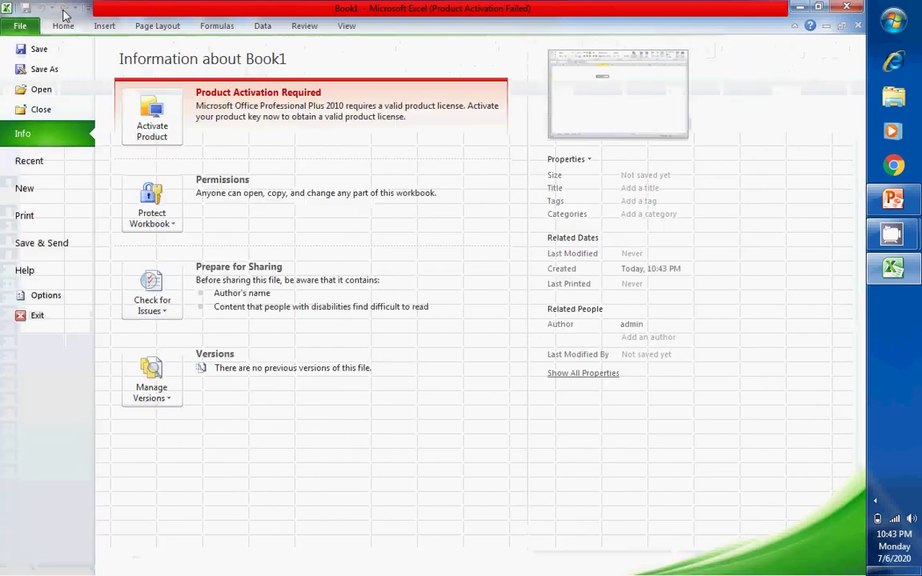
pyautogui.click(64, 29)
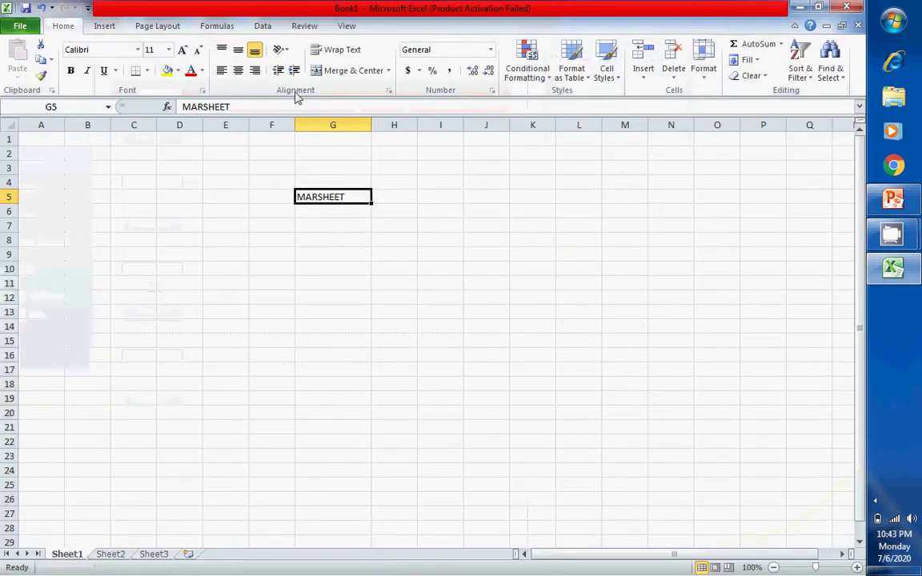
# Step: Set the whole title text in cell G5 to font size 36
pyautogui.doubleClick(331, 196)
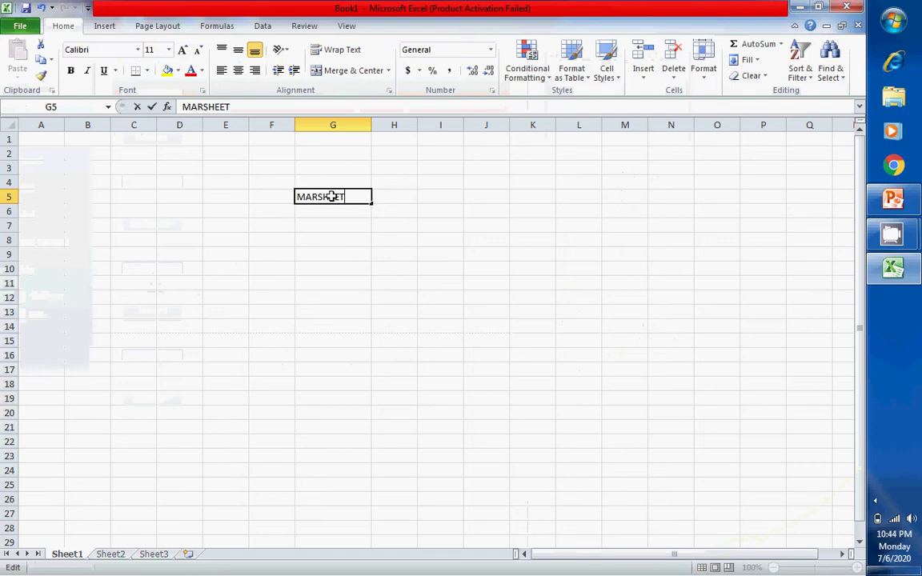
pyautogui.hotkey('shift', 'Left')
pyautogui.hotkey('shift', 'Left')
pyautogui.hotkey('shift', 'Left')
pyautogui.hotkey('shift', 'Left')
pyautogui.hotkey('shift', 'Left')
pyautogui.hotkey('shift', 'Left')
pyautogui.hotkey('shift', 'Left')
pyautogui.hotkey('shift', 'Left')
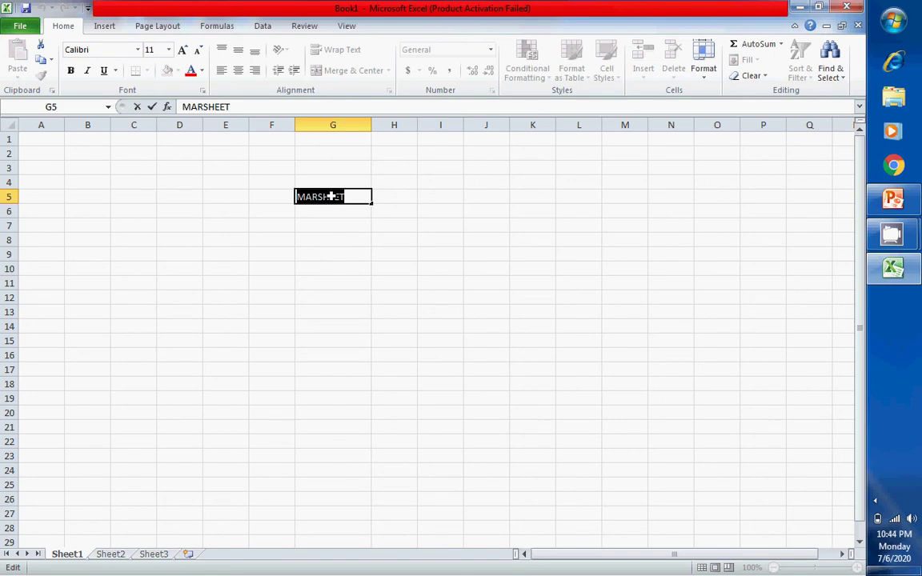
pyautogui.click(168, 50)
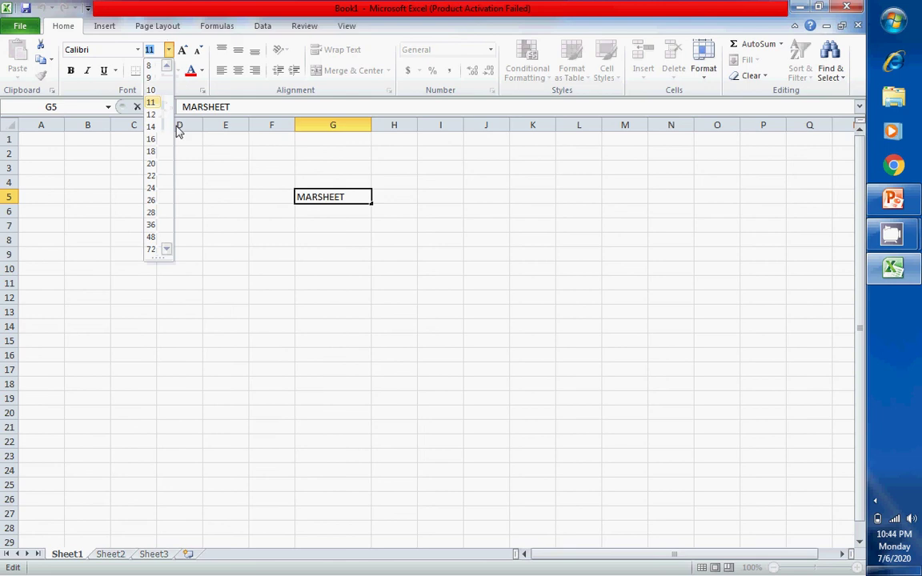
pyautogui.click(151, 225)
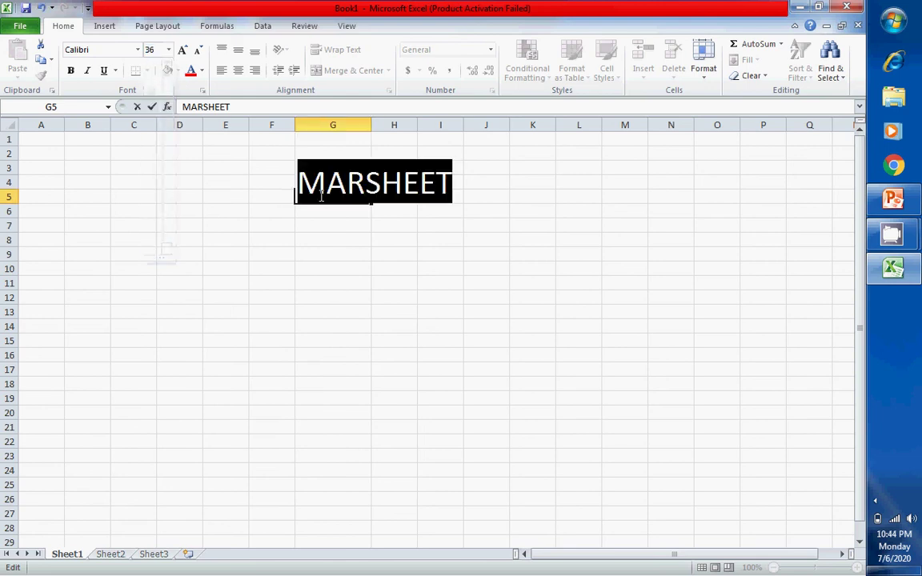
# Step: Correct the title in cell G5 to MARKSHEET by inserting the missing K
pyautogui.click(367, 181)
pyautogui.write('K')
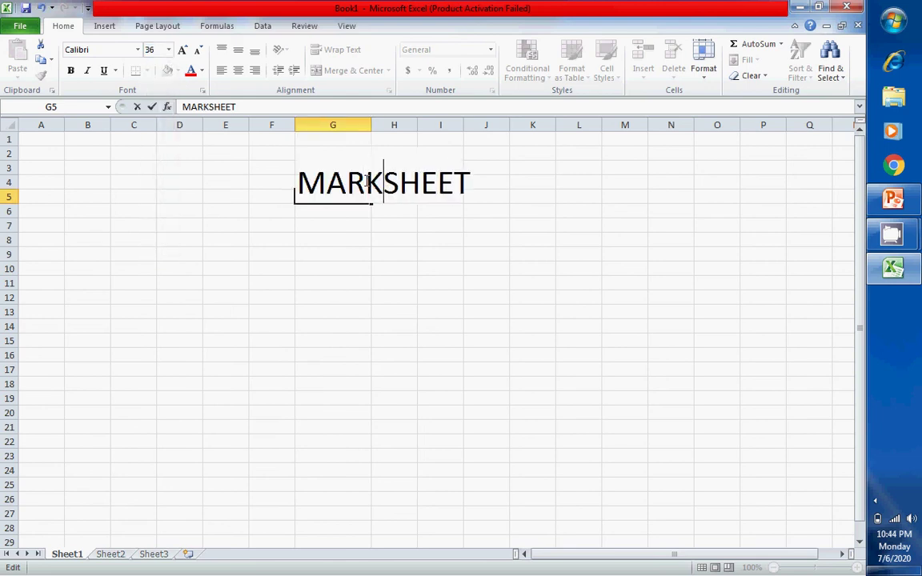
pyautogui.click(472, 183)
pyautogui.moveTo(261, 228); pyautogui.dragTo(261, 228)
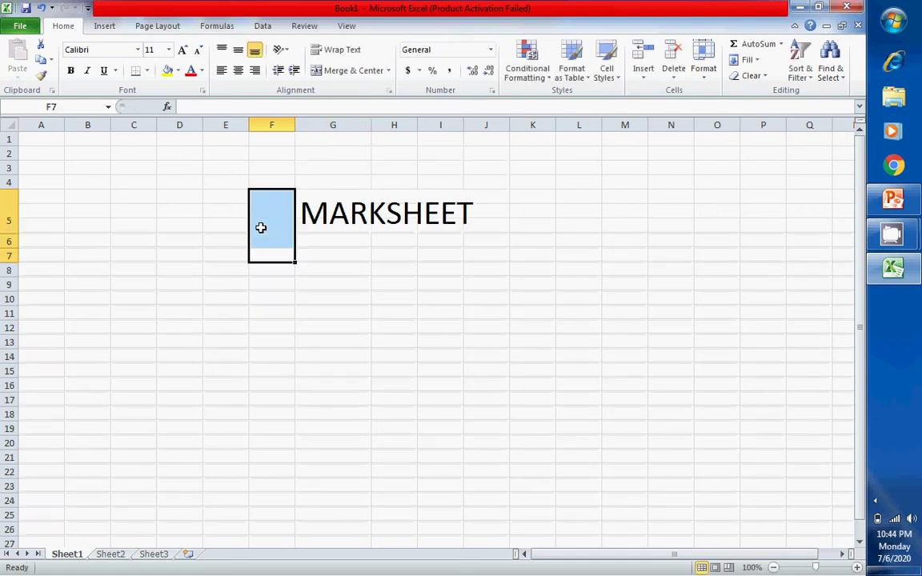
# Step: Enter the headings NAME in cell F6 and MATHS in cell G6, below the title
pyautogui.click(280, 238)
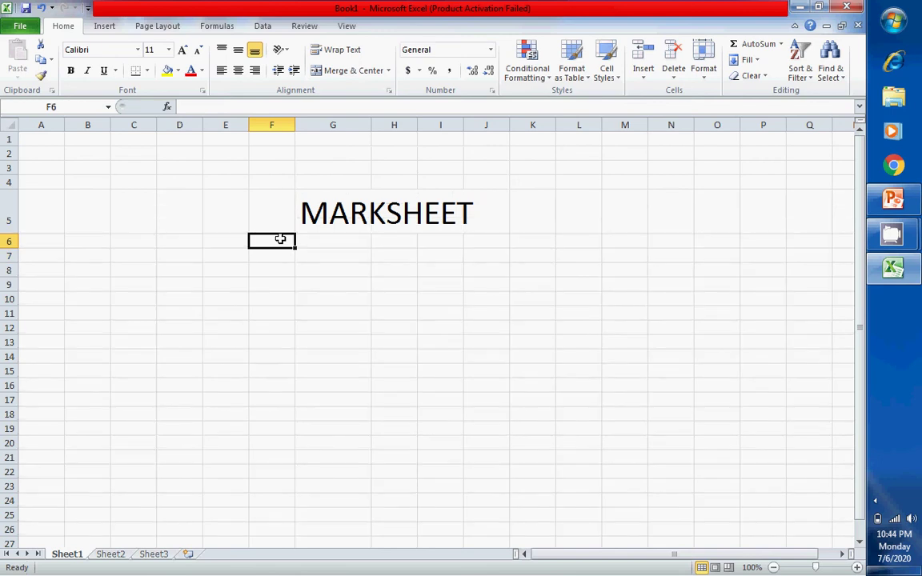
pyautogui.write('N')
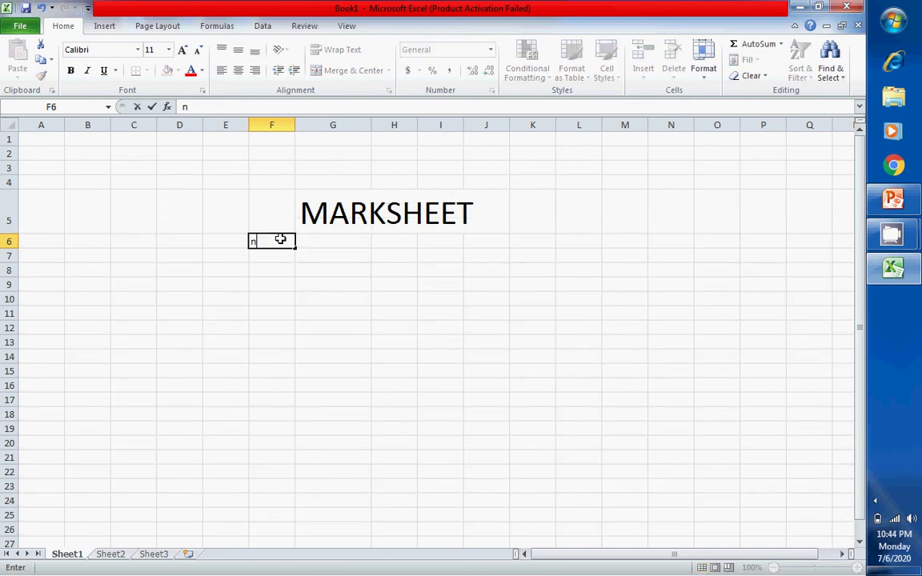
pyautogui.write('AME')
pyautogui.press('Tab')
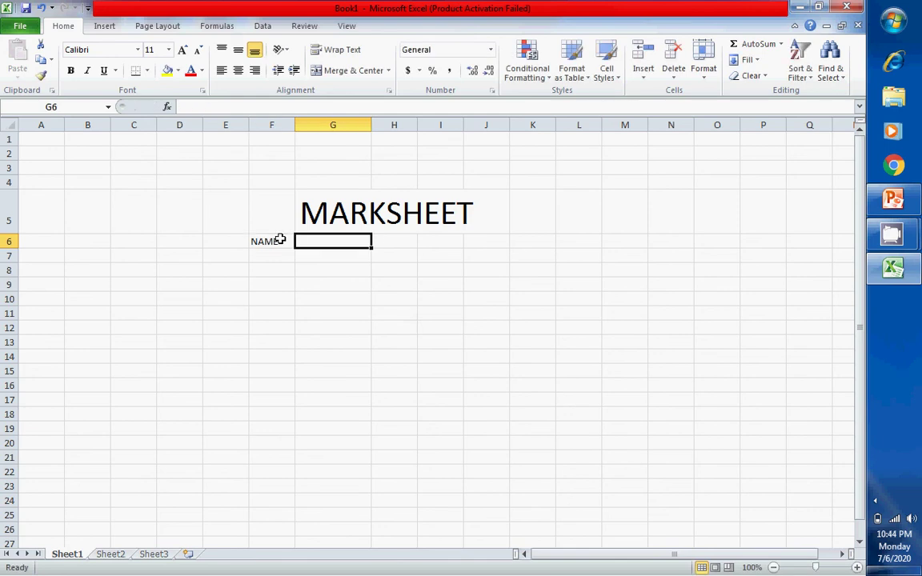
pyautogui.write('MATHS')
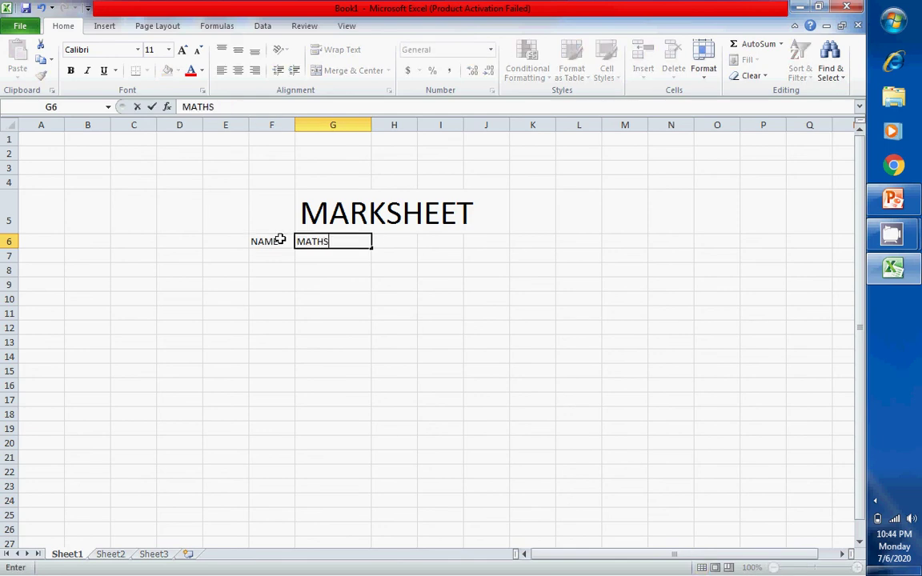
# Step: Clear the heading in cell F6 and enter NAME there again
pyautogui.click(279, 240)
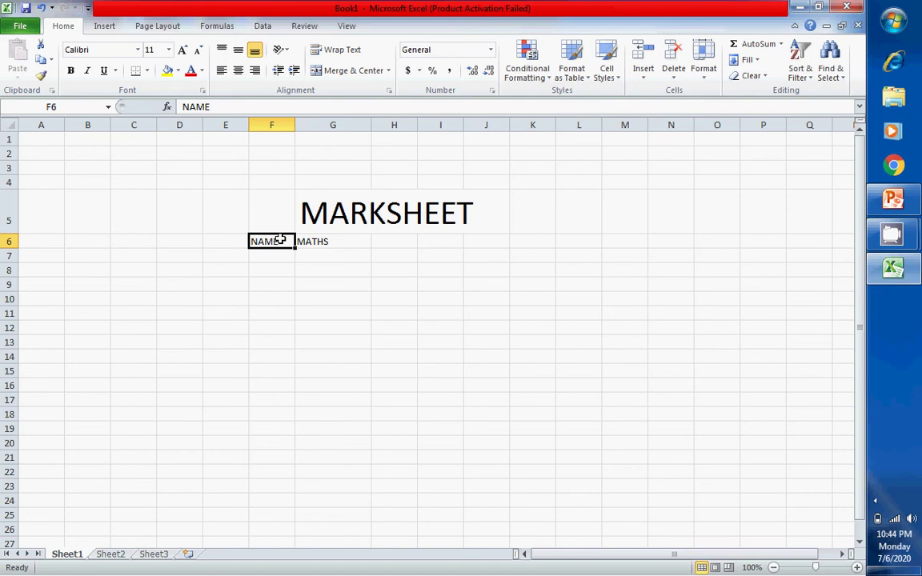
pyautogui.press('BackSpace')
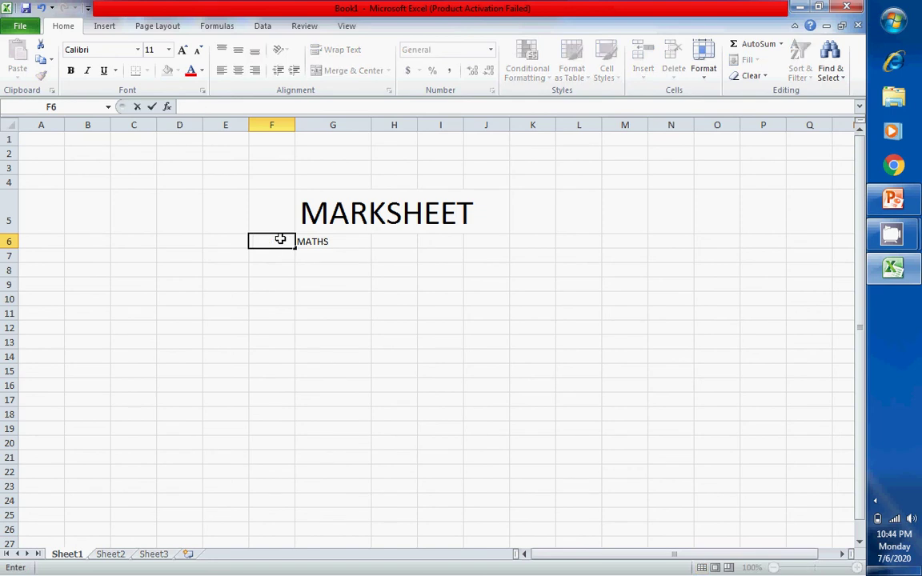
pyautogui.write('NAME')
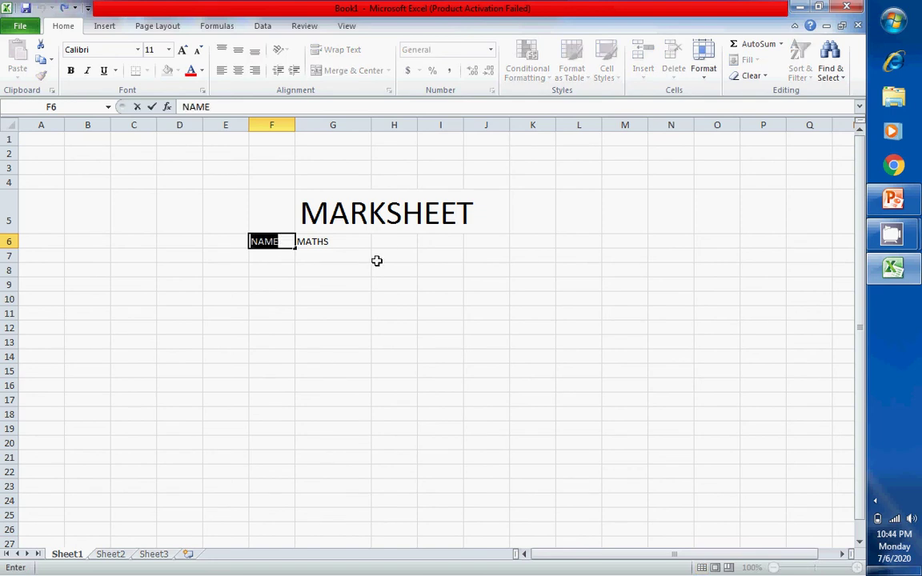
# Step: Enter the heading ENGLISH in cell H6, beside MATHS
pyautogui.click(400, 244)
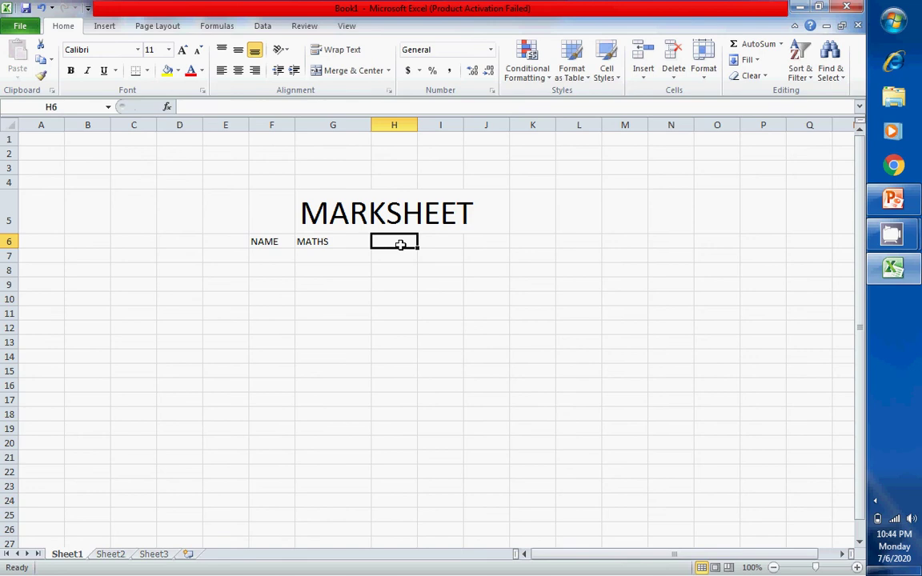
pyautogui.write('EN')
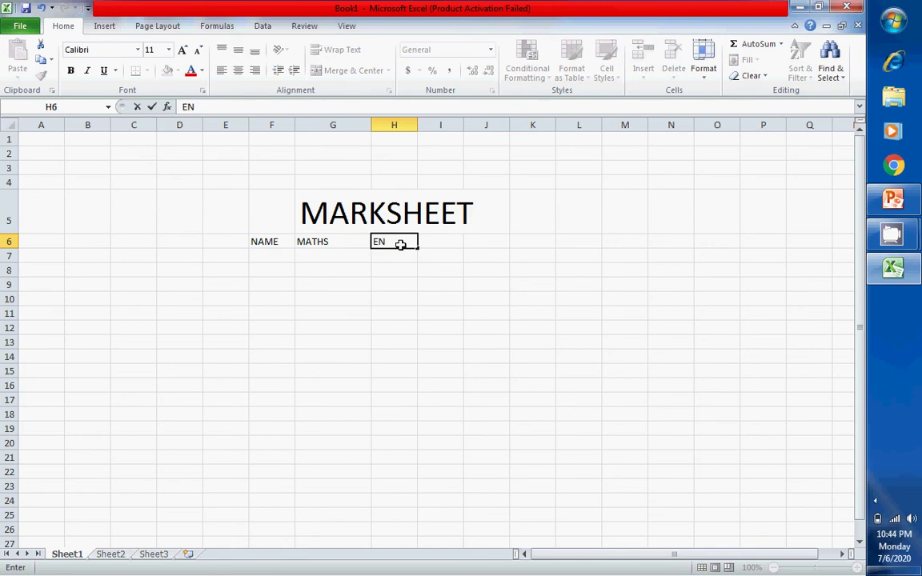
pyautogui.write('GLISH')
pyautogui.click(257, 253)
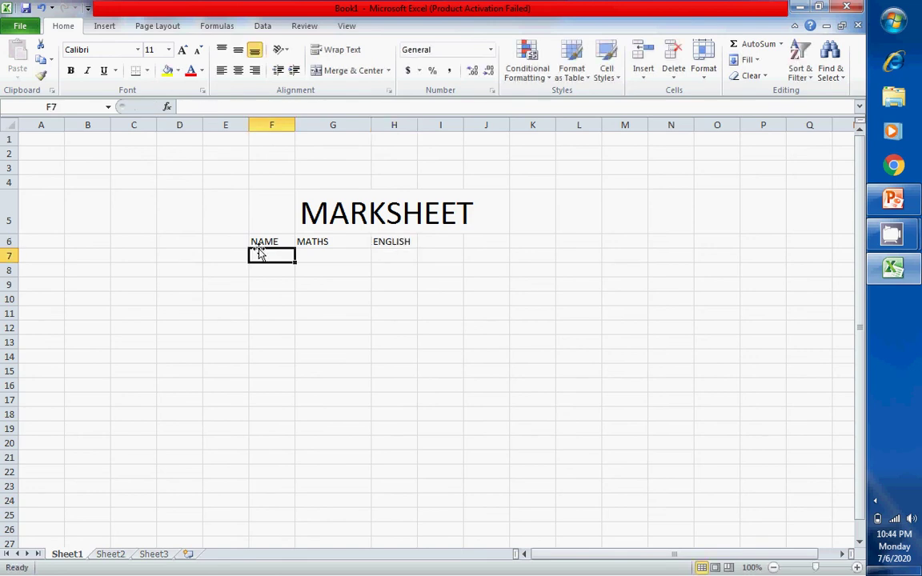
# Step: Widen columns F, G and H to give the NAME, MATHS and ENGLISH headings more room
pyautogui.click(265, 241)
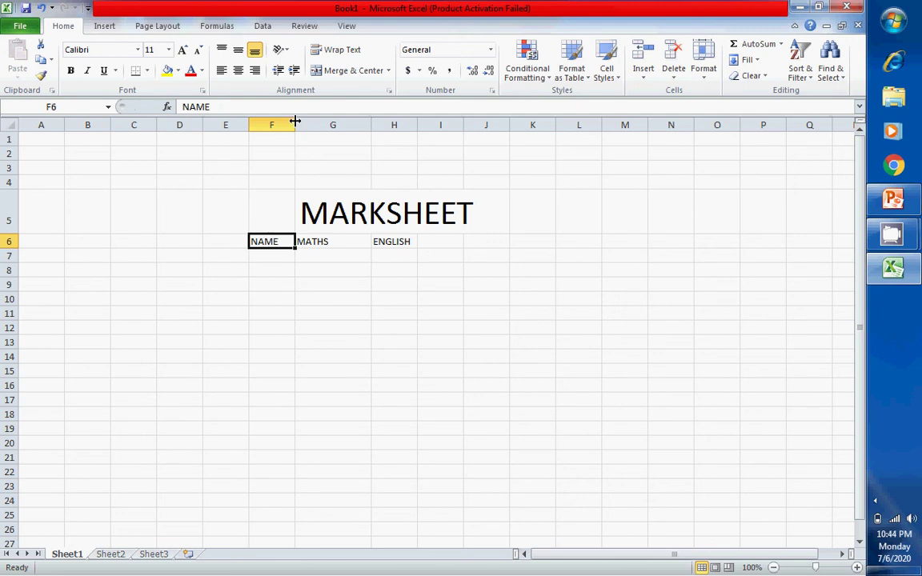
pyautogui.moveTo(296, 121); pyautogui.dragTo(312, 123)
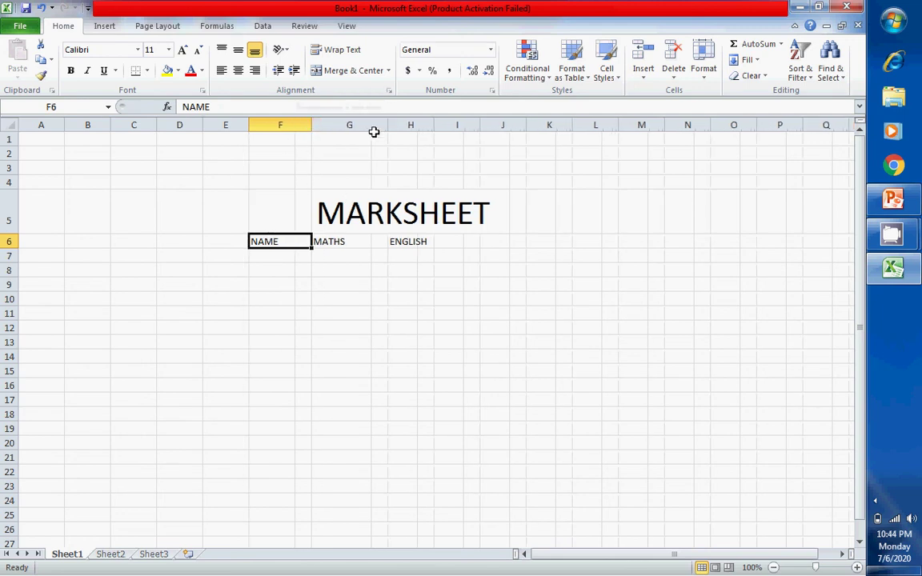
pyautogui.moveTo(389, 120); pyautogui.dragTo(472, 142)
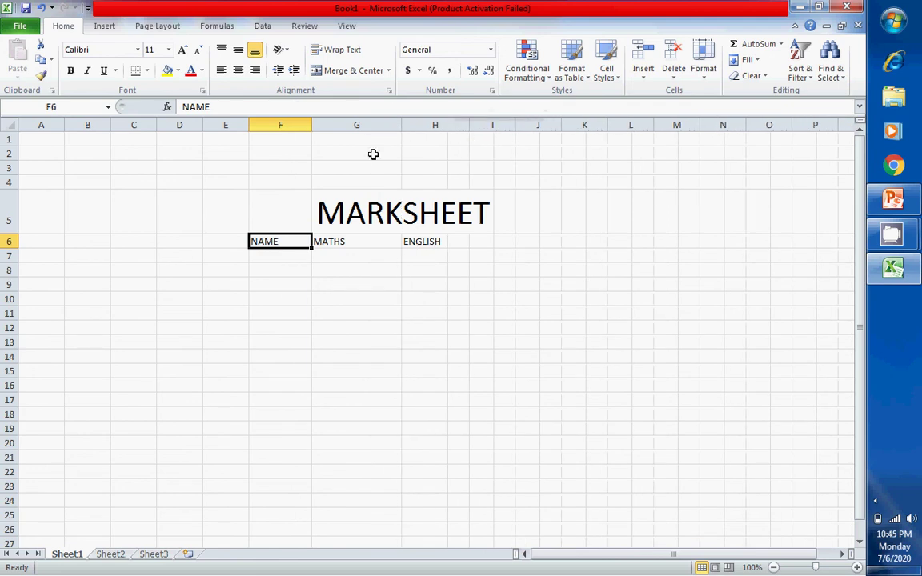
# Step: Set the NAME heading text in cell F6 to font size 18
pyautogui.doubleClick(289, 241)
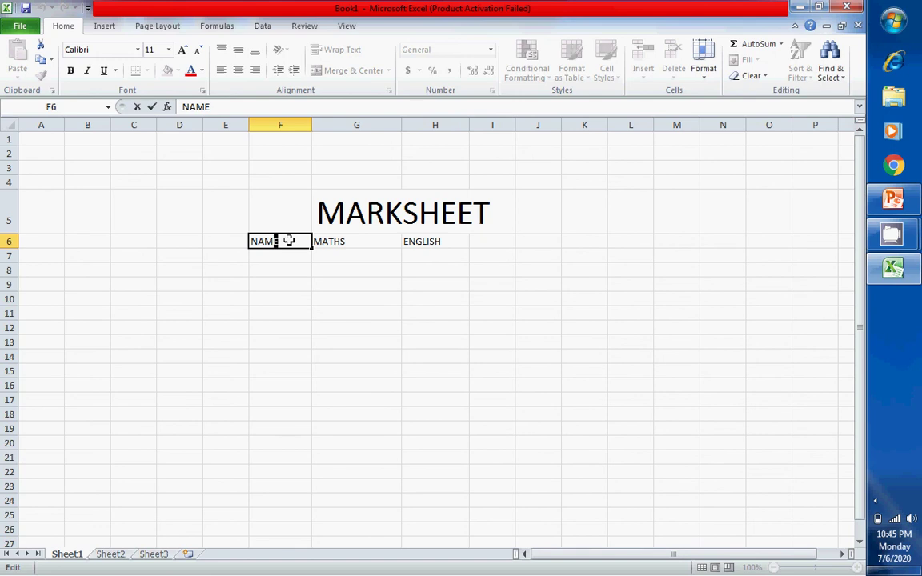
pyautogui.hotkey('shift', 'Left')
pyautogui.hotkey('shift', 'Left')
pyautogui.hotkey('shift', 'Left')
pyautogui.hotkey('shift', 'Left')
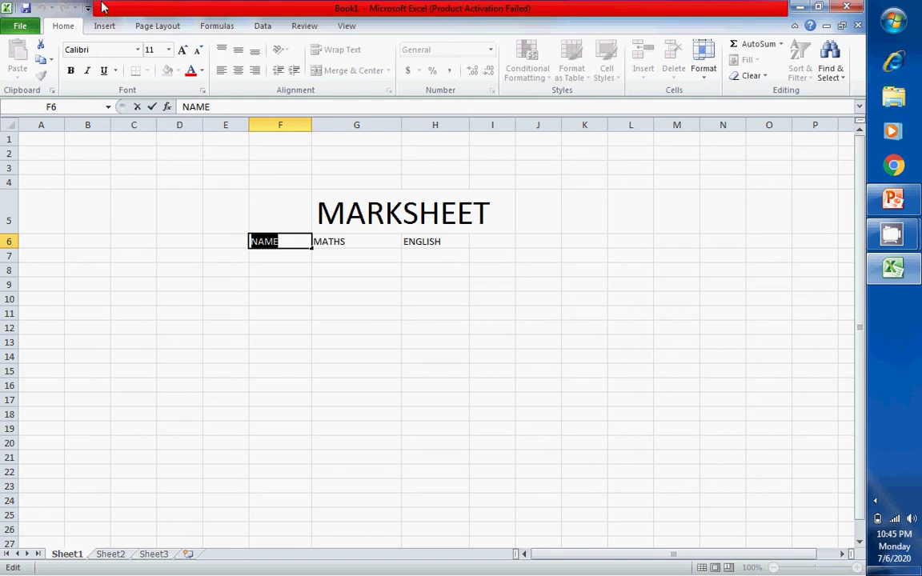
pyautogui.click(168, 50)
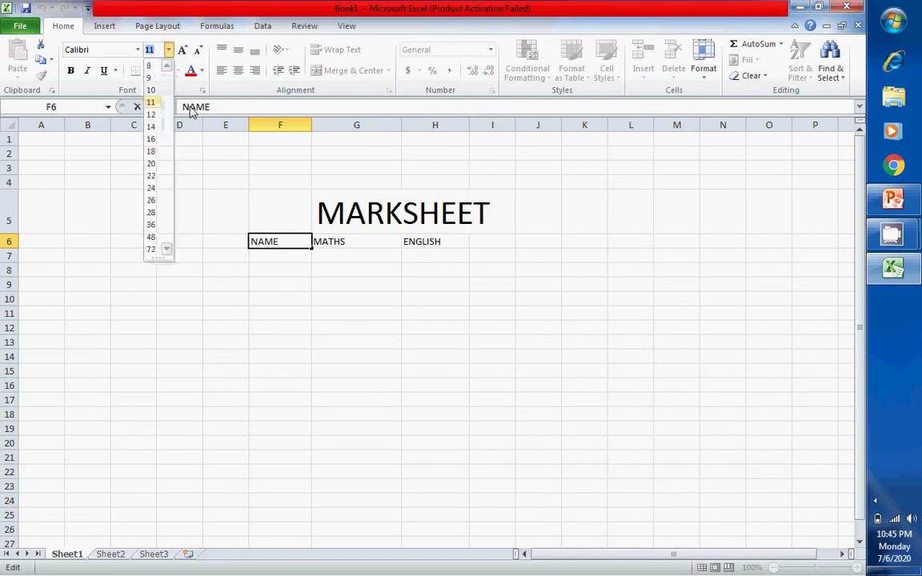
pyautogui.click(152, 157)
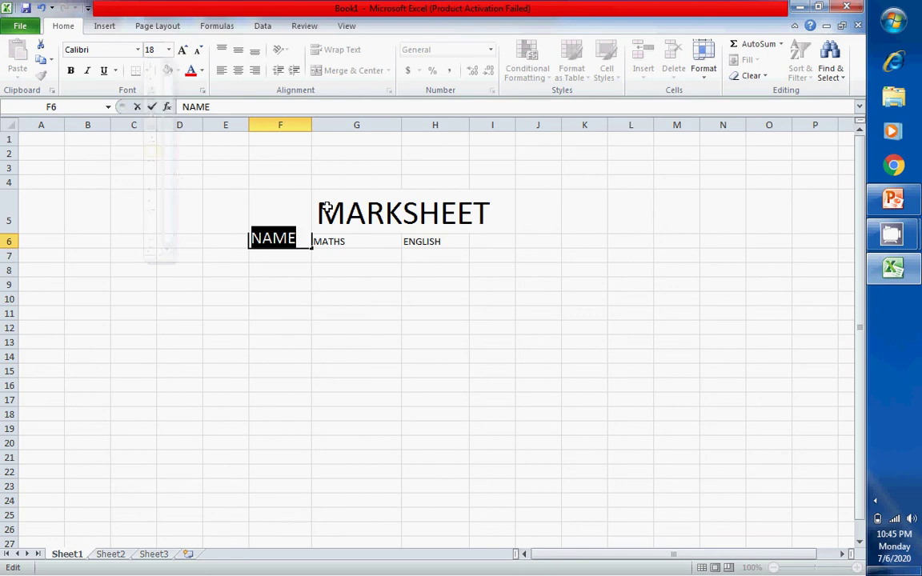
# Step: Set the MATHS heading in cell G6 to font size 18
pyautogui.click(364, 241)
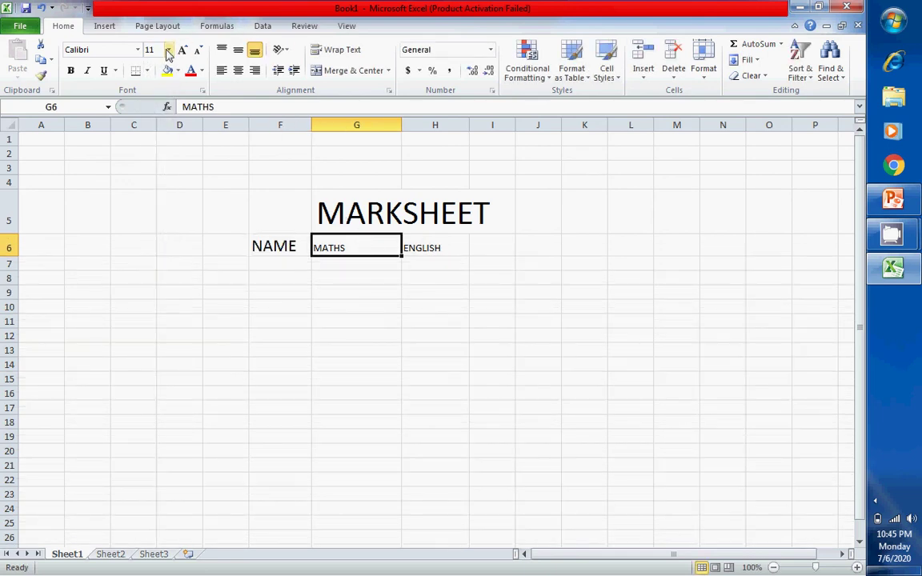
pyautogui.click(168, 50)
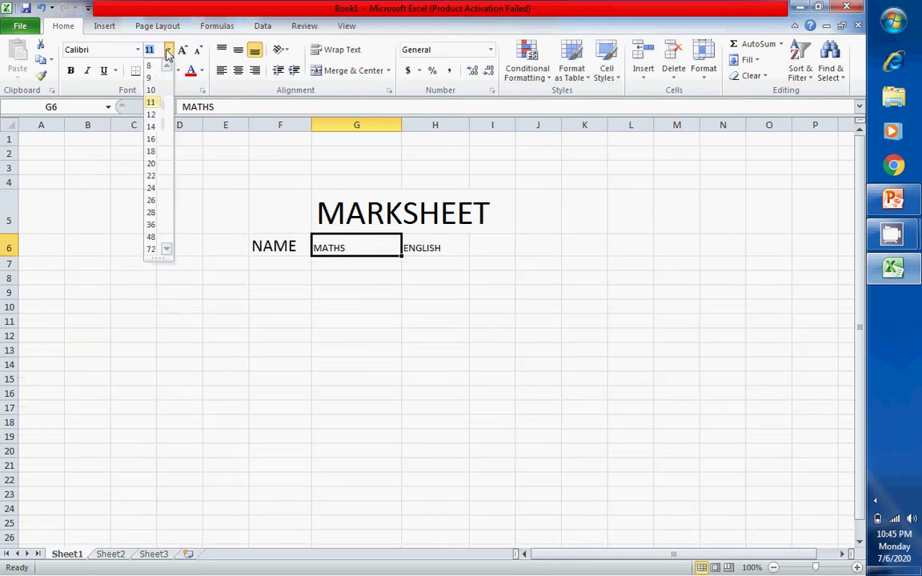
pyautogui.click(152, 154)
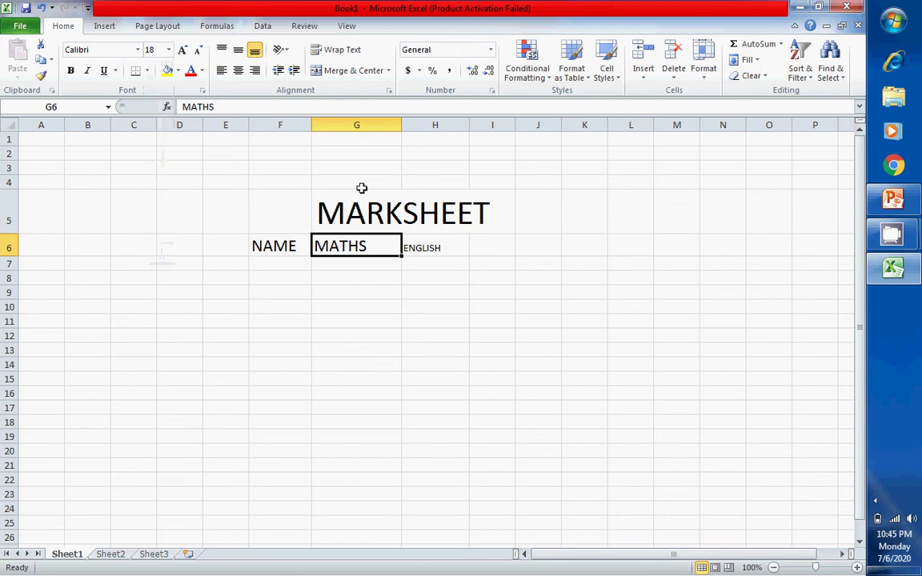
# Step: Set the ENGLISH heading in cell H6 to font size 18
pyautogui.click(437, 248)
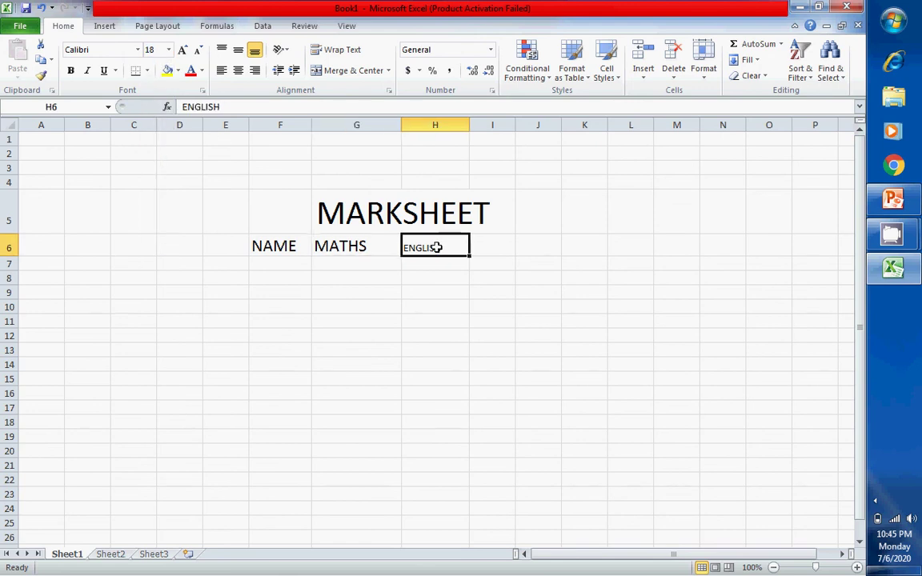
pyautogui.click(168, 49)
pyautogui.click(151, 151)
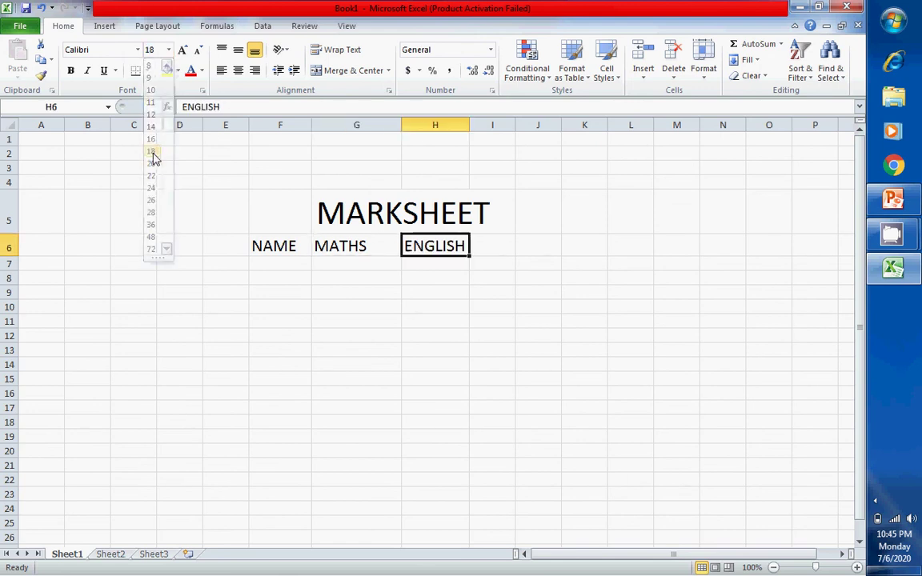
# Step: Enter the four students' first names under the NAME heading in cells F7 to F10
pyautogui.click(285, 265)
pyautogui.write('RAVI')
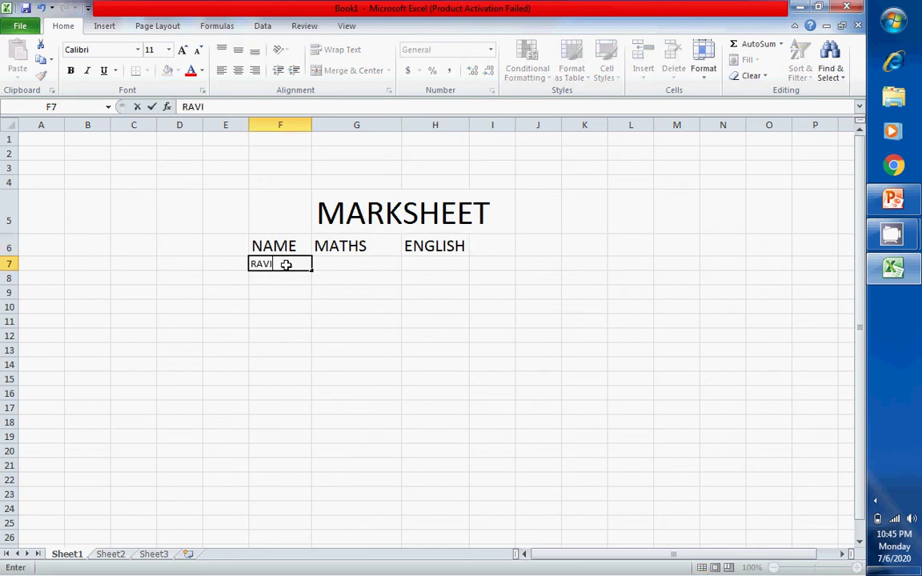
pyautogui.press('Return')
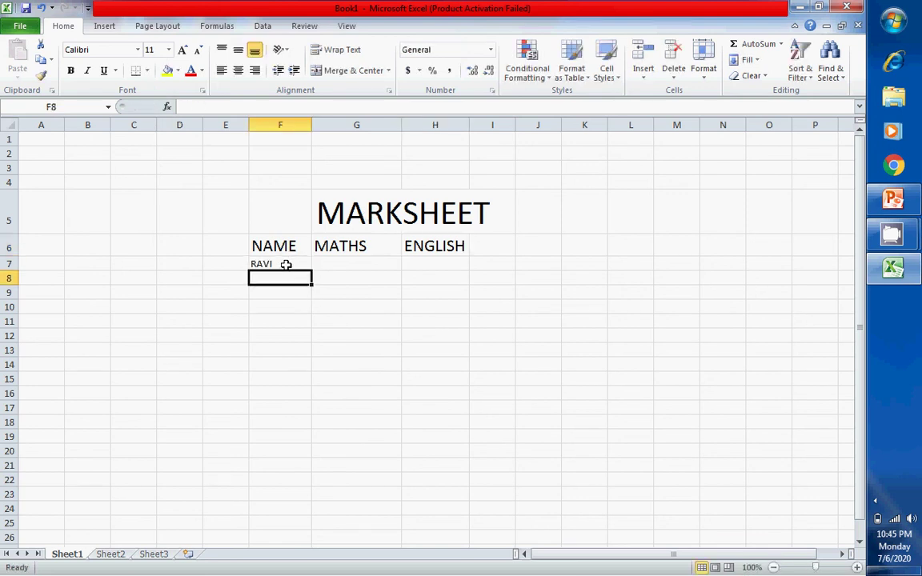
pyautogui.write('ARA')
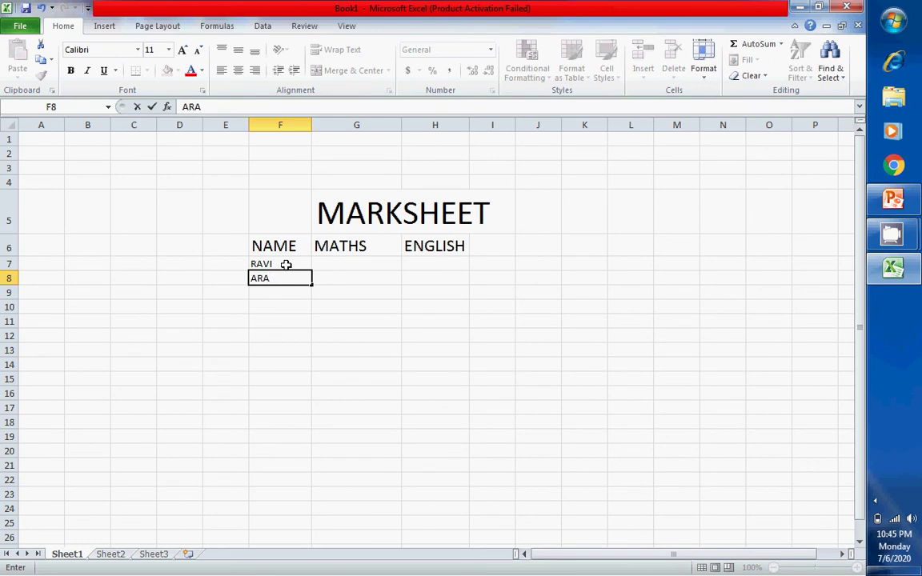
pyautogui.write('YA')
pyautogui.press('Return')
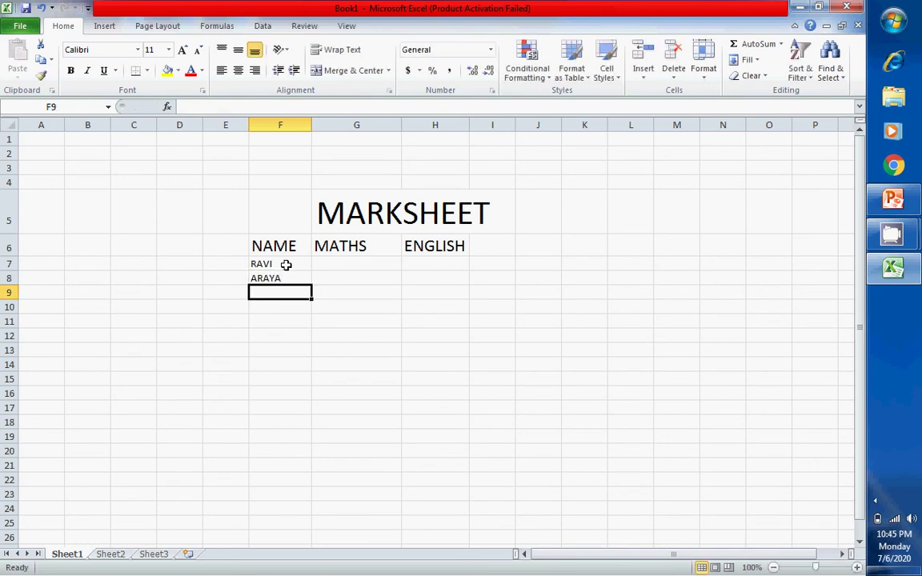
pyautogui.write('DISHA')
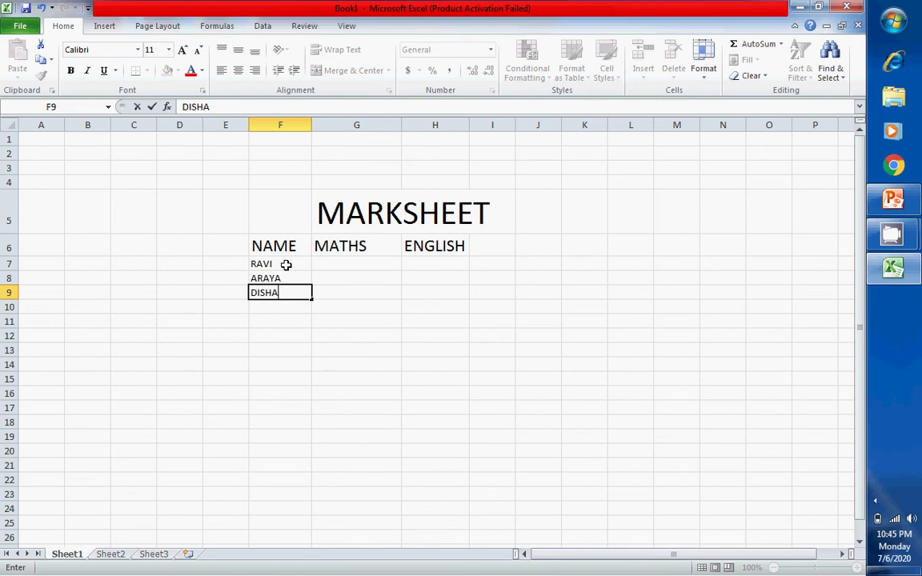
pyautogui.press('Return')
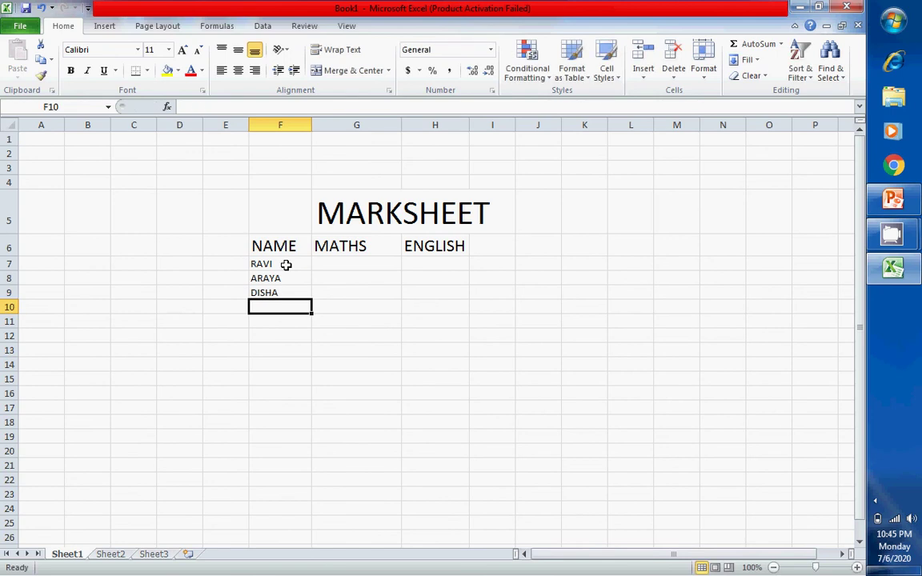
pyautogui.write('REEMA')
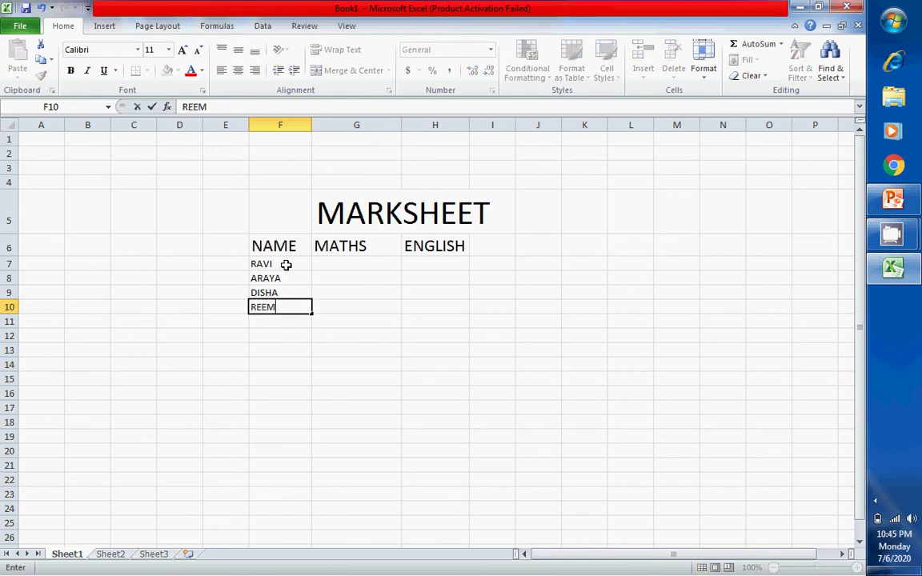
# Step: Enter the marks 67, 90, 76 and 84 under the MATHS heading in cells G7 to G10
pyautogui.click(382, 266)
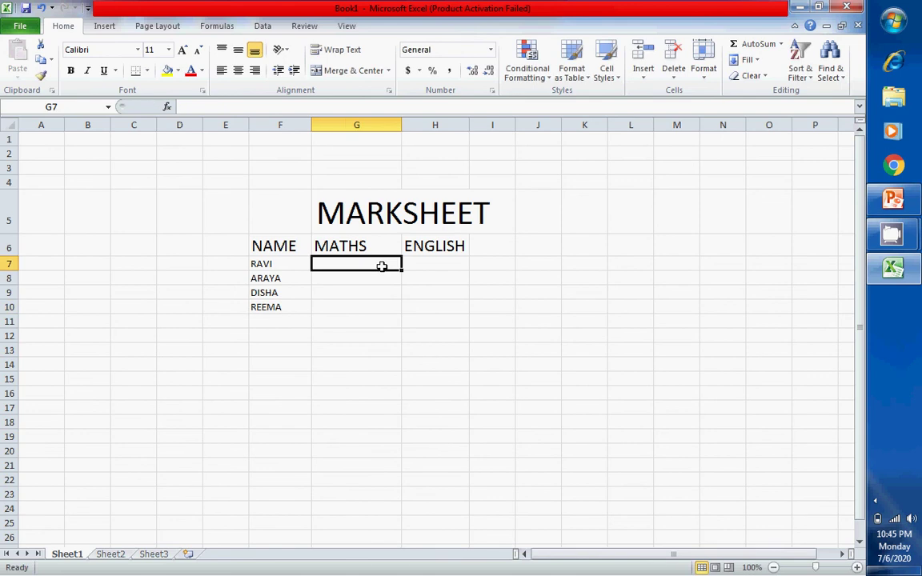
pyautogui.write('67')
pyautogui.press('Return')
pyautogui.write('90')
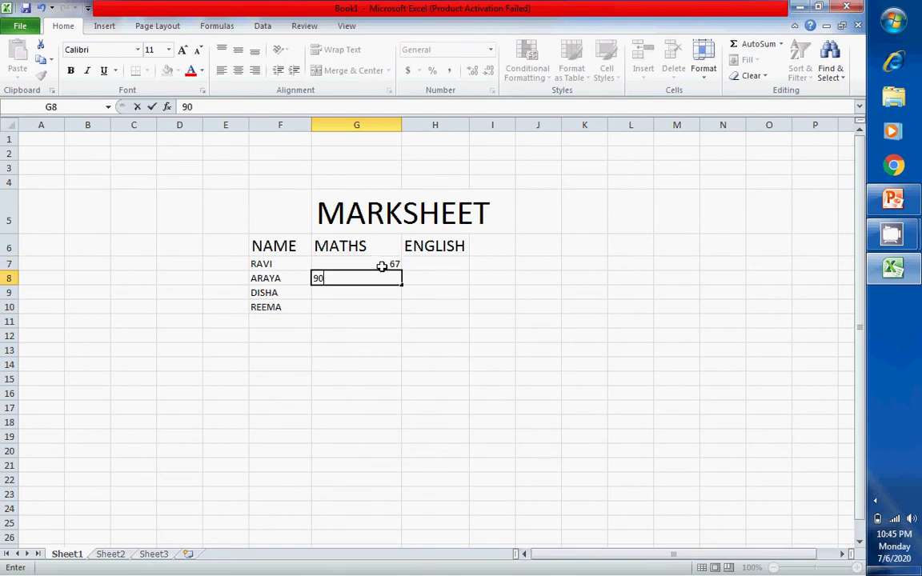
pyautogui.press('Return')
pyautogui.write('76')
pyautogui.press('Return')
pyautogui.write('84')
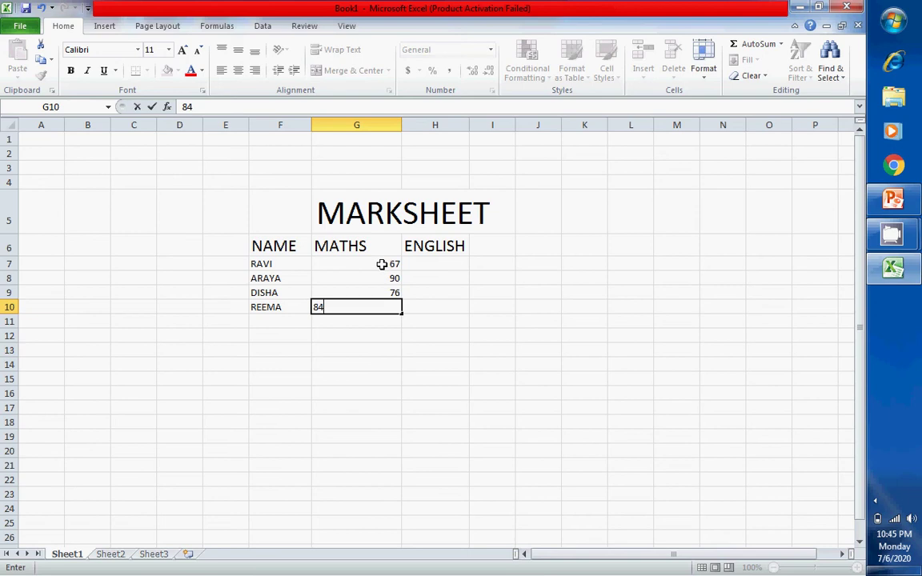
# Step: Enter the first student's ENGLISH mark, 67, in cell H7
pyautogui.click(443, 263)
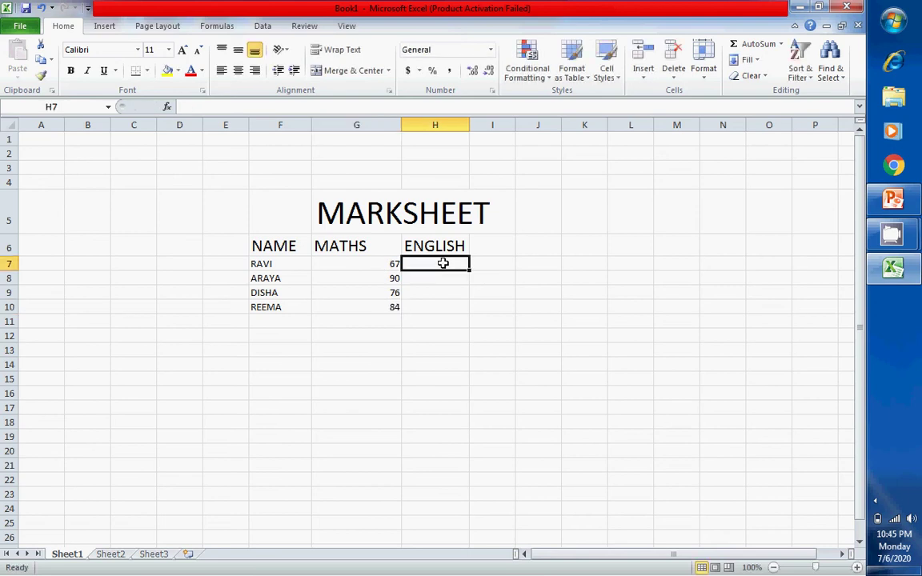
pyautogui.write('67')
pyautogui.press('Tab')
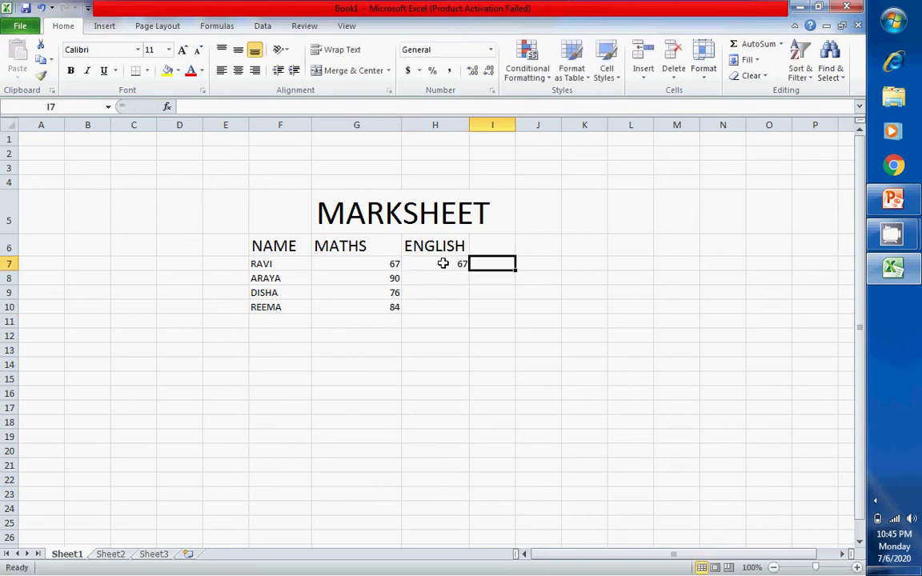
pyautogui.write('45')
pyautogui.press('Tab')
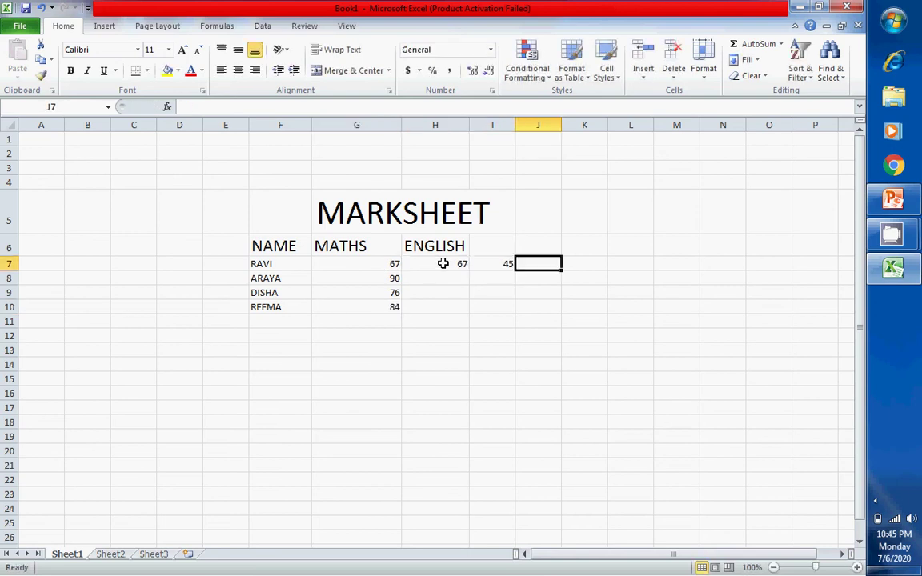
pyautogui.press('Left')
pyautogui.press('Delete')
# Step: Enter the remaining ENGLISH marks 65, 37 and 97 in cells H8 to H10
pyautogui.press('Down')
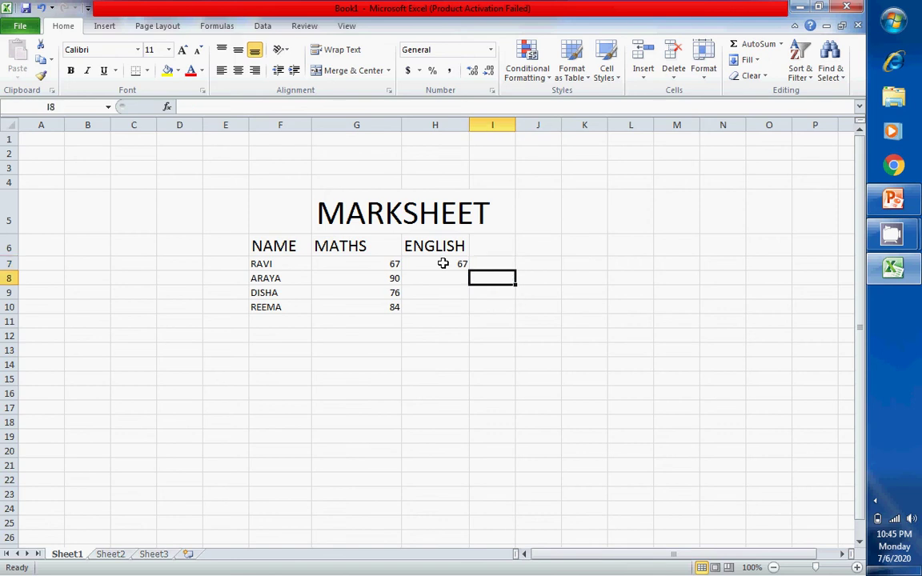
pyautogui.press('Left')
pyautogui.write('65')
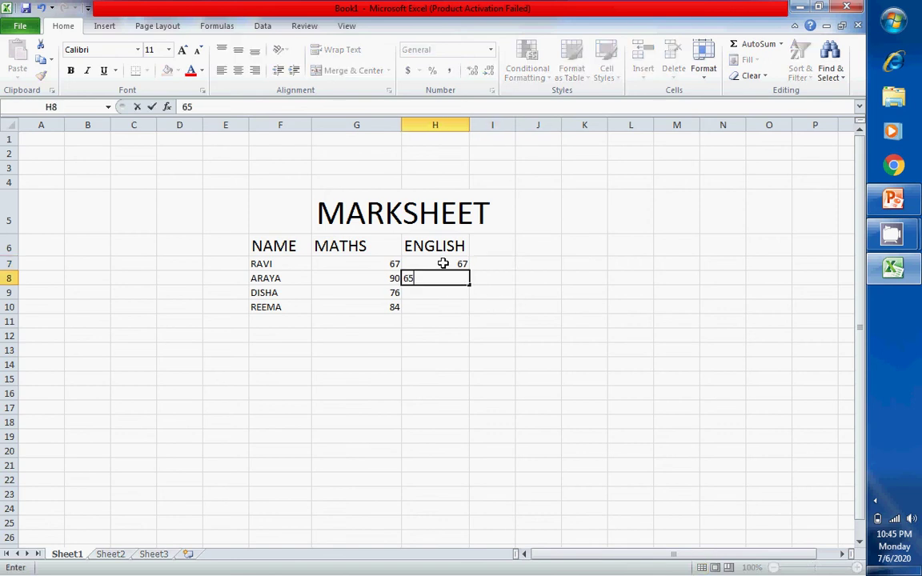
pyautogui.press('Return')
pyautogui.write('37')
pyautogui.press('Left')
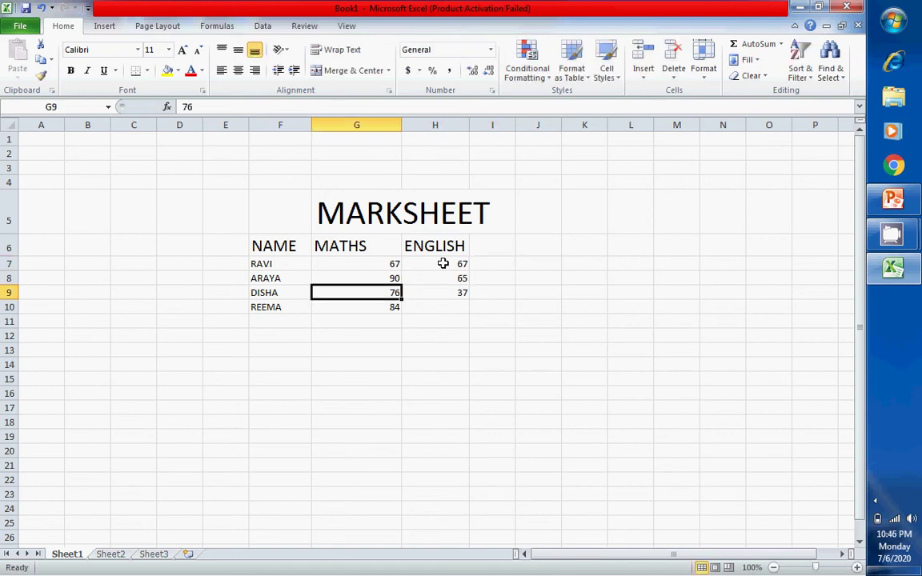
pyautogui.press('Right')
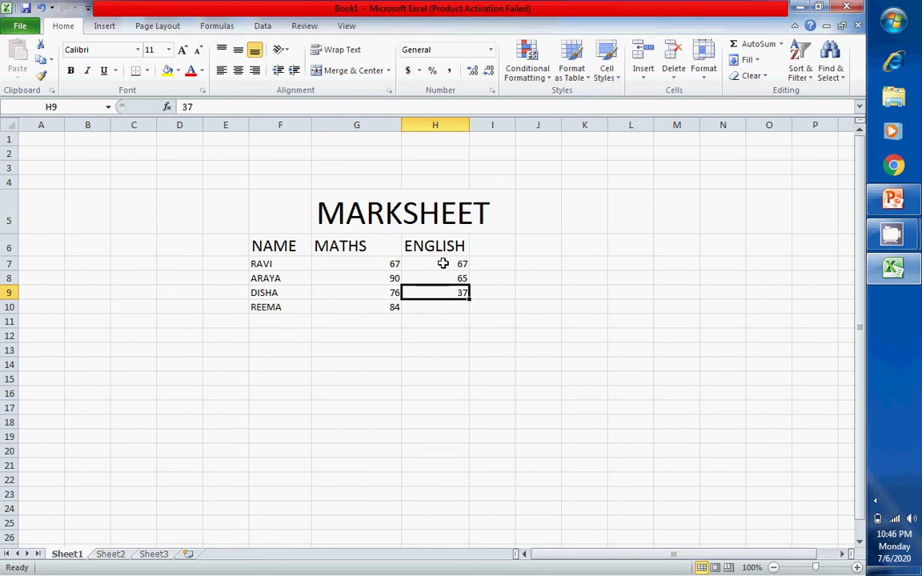
pyautogui.press('Down')
pyautogui.write('97')
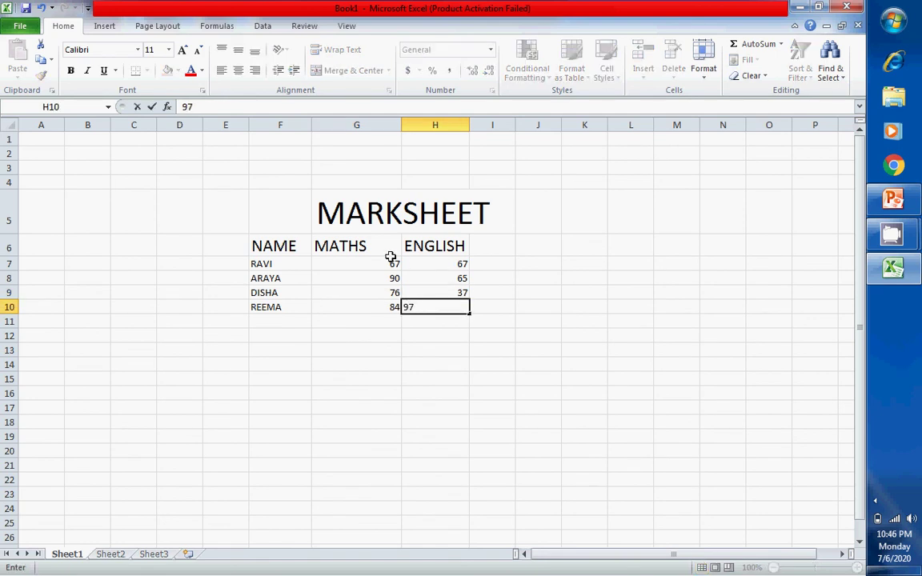
# Step: Center the MATHS heading and its marks horizontally in cells G6 to G10
pyautogui.click(365, 242)
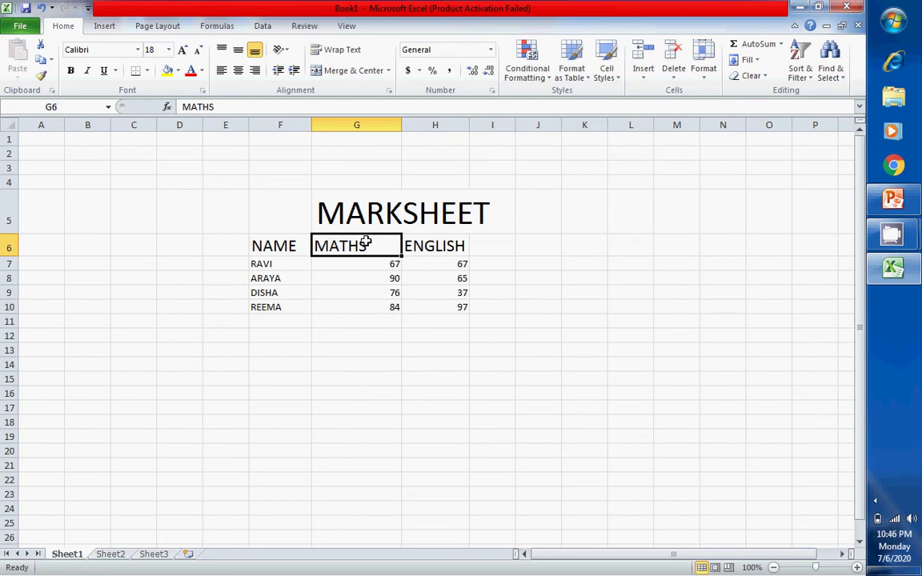
pyautogui.hotkey('shift', 'Down')
pyautogui.hotkey('shift', 'Down')
pyautogui.hotkey('shift', 'Down')
pyautogui.hotkey('shift', 'Down')
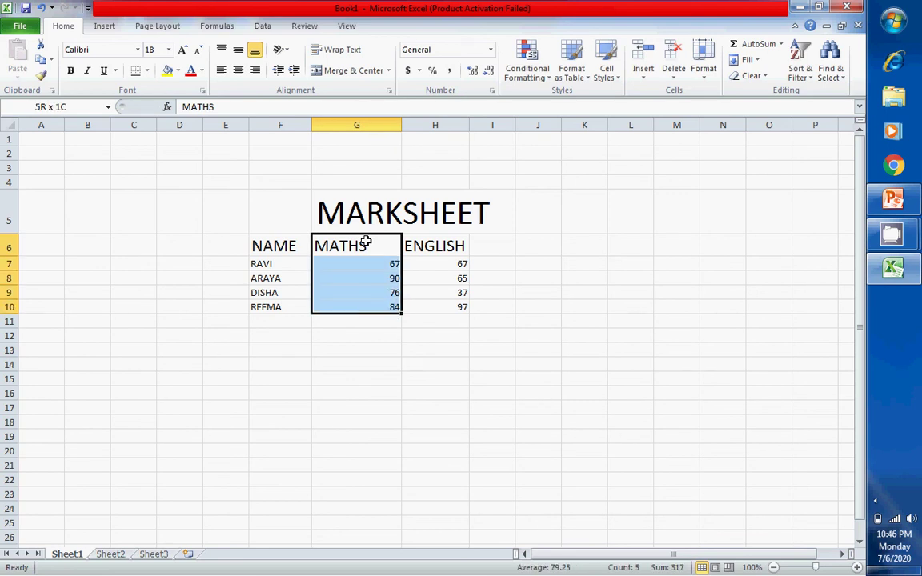
pyautogui.click(242, 71)
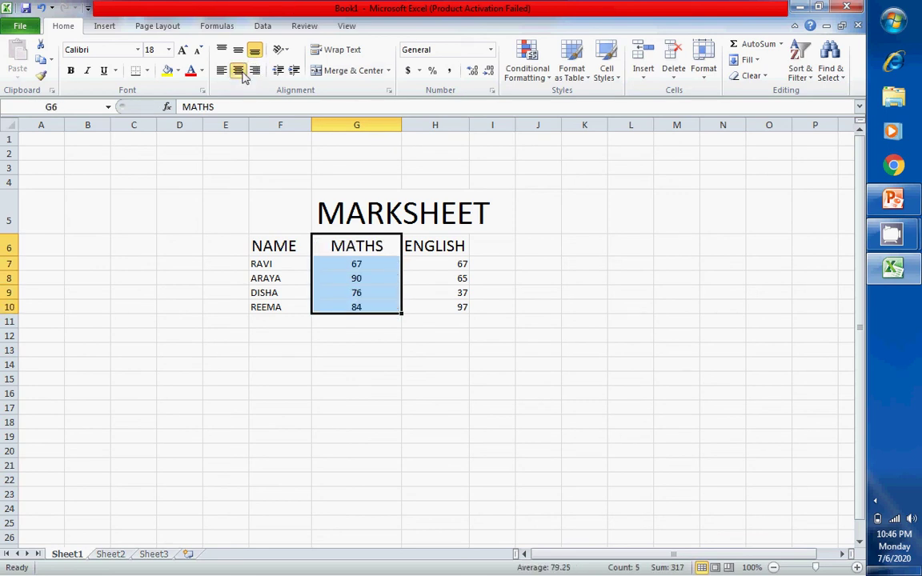
# Step: Center the ENGLISH heading and its marks horizontally in cells H6 to H10
pyautogui.click(458, 246)
pyautogui.hotkey('shift', 'Down')
pyautogui.hotkey('shift', 'Down')
pyautogui.hotkey('shift', 'Down')
pyautogui.hotkey('shift', 'Down')
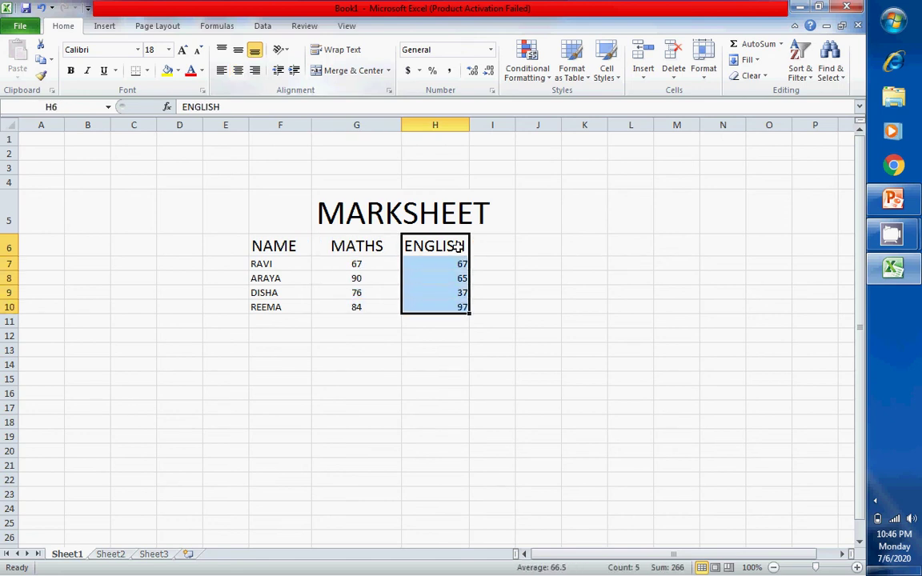
pyautogui.click(239, 71)
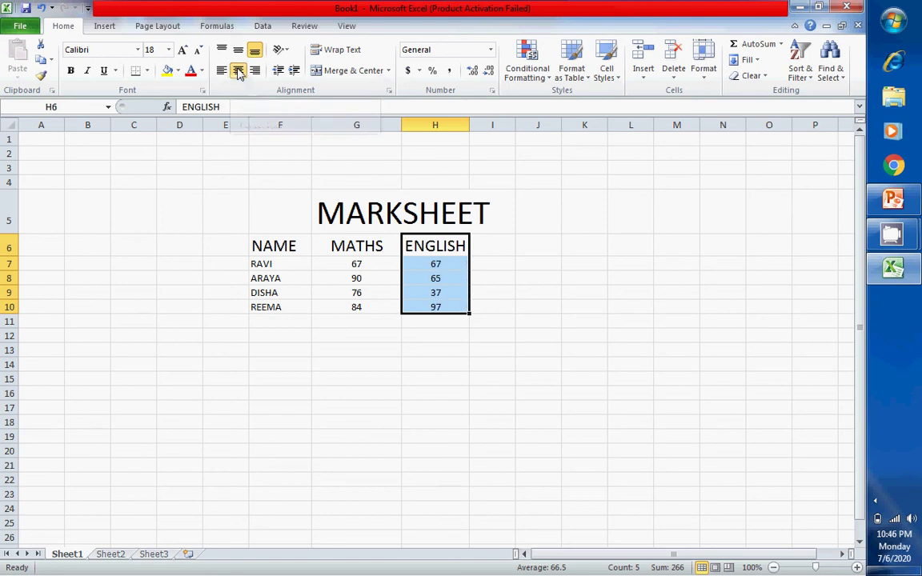
# Step: Center the NAME heading and the student names horizontally in cells F6 to F10
pyautogui.click(271, 242)
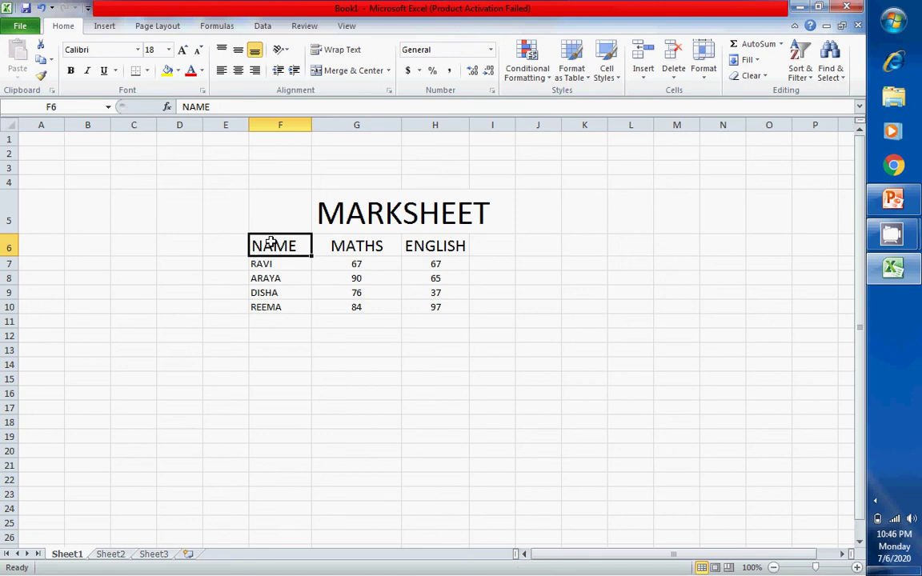
pyautogui.moveTo(271, 243); pyautogui.dragTo(274, 305)
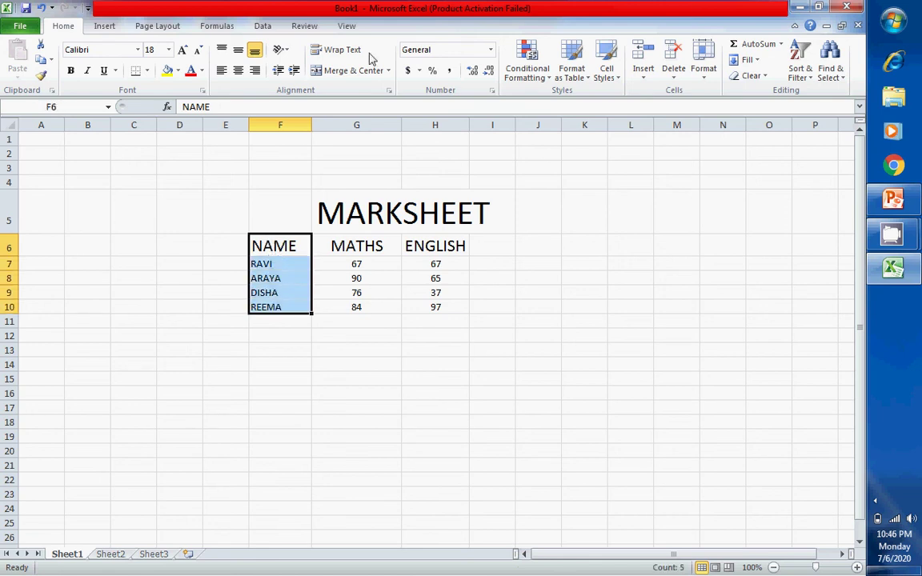
pyautogui.click(238, 71)
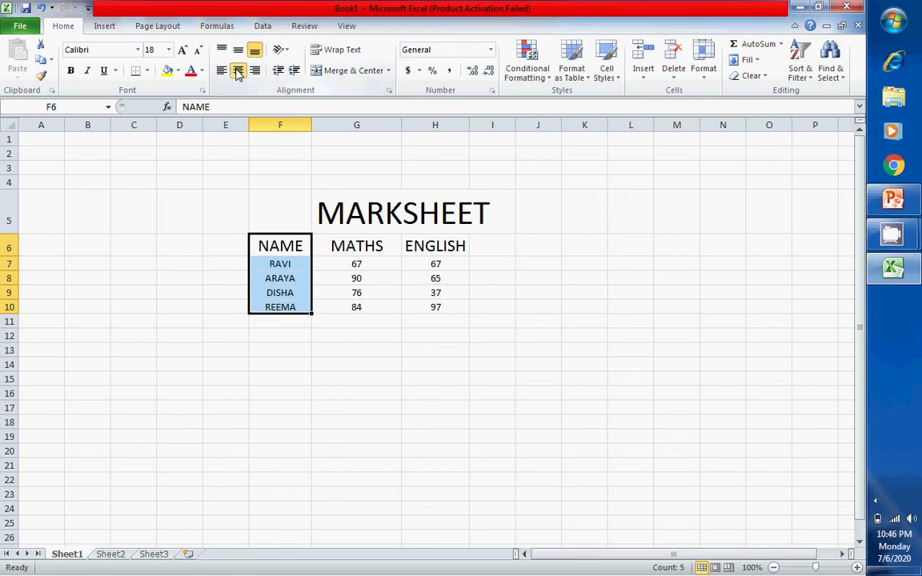
# Step: Try to create line sparklines from the whole marksheet table F6:H10 with the location range D18:G18
pyautogui.click(391, 277)
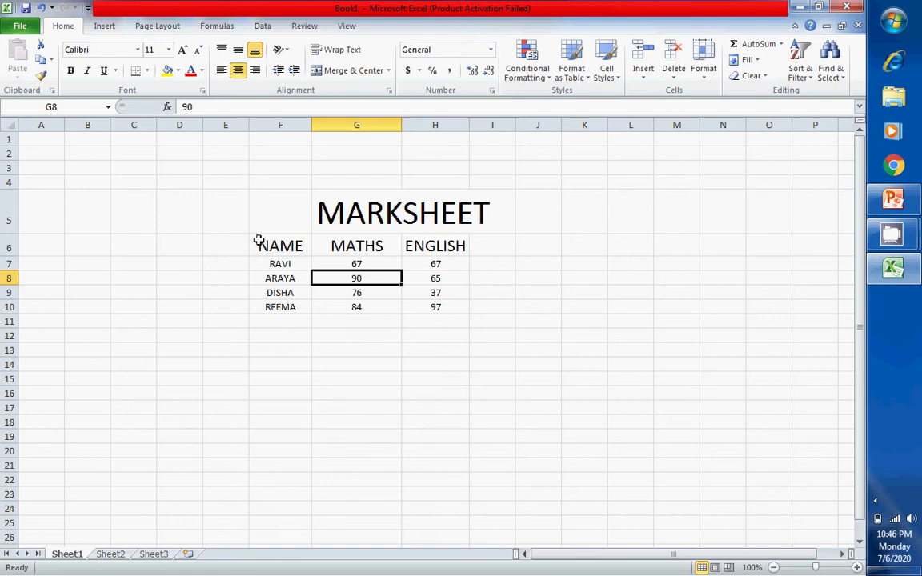
pyautogui.click(257, 241)
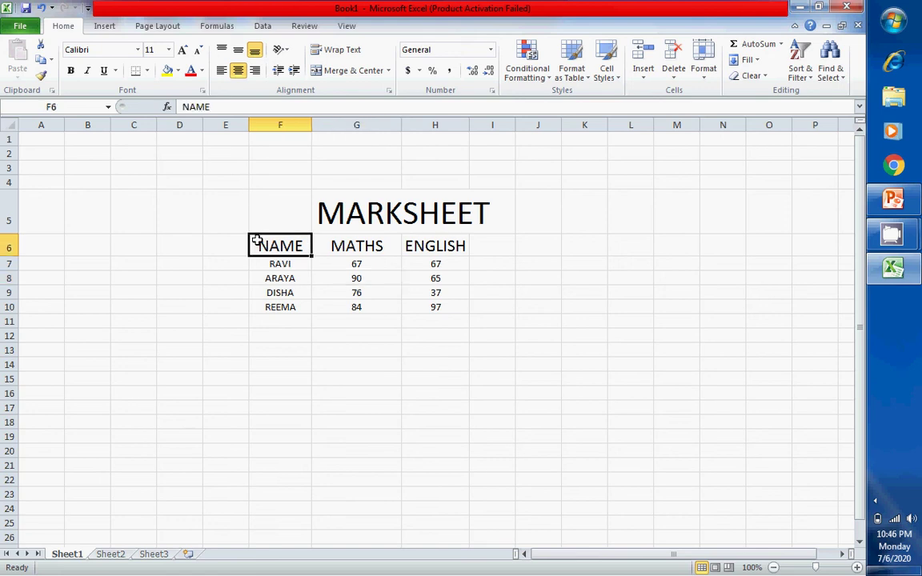
pyautogui.moveTo(257, 240); pyautogui.dragTo(446, 309)
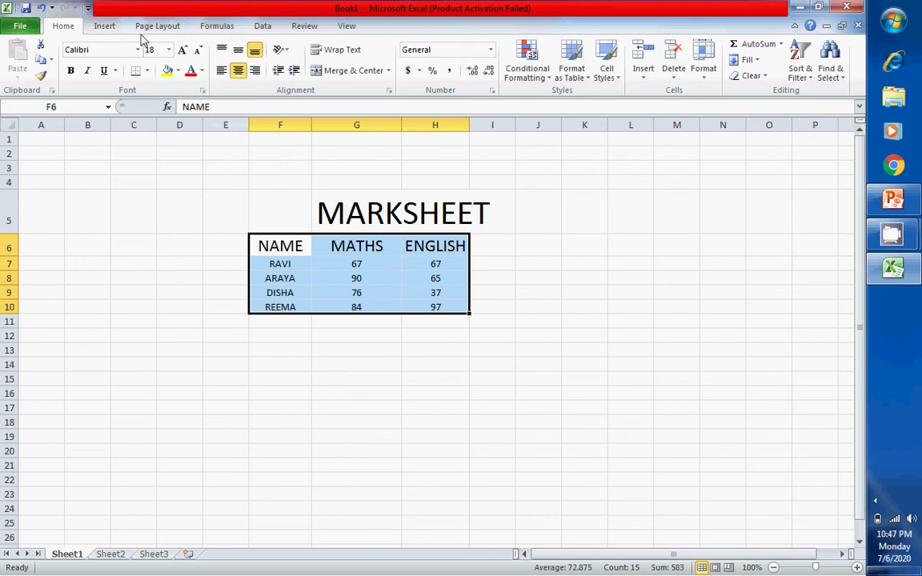
pyautogui.click(107, 27)
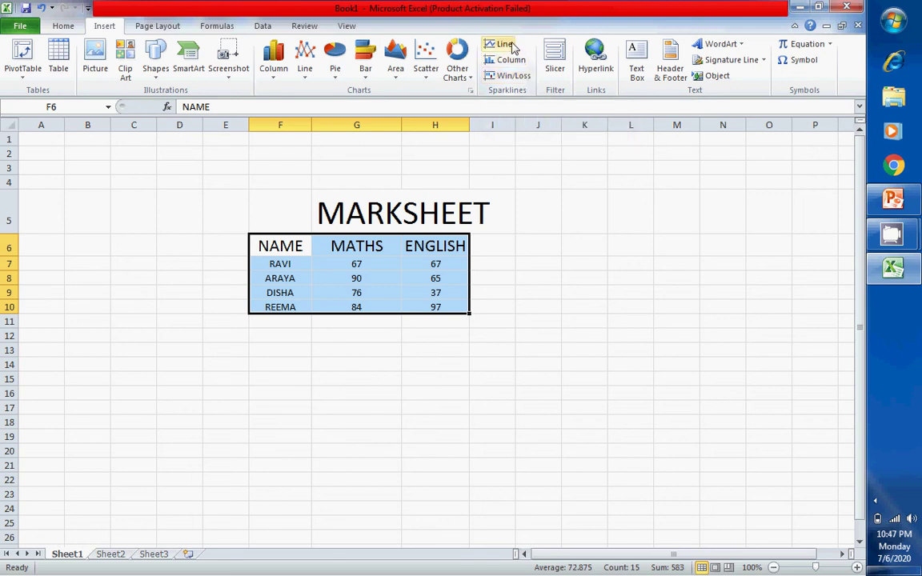
pyautogui.click(503, 45)
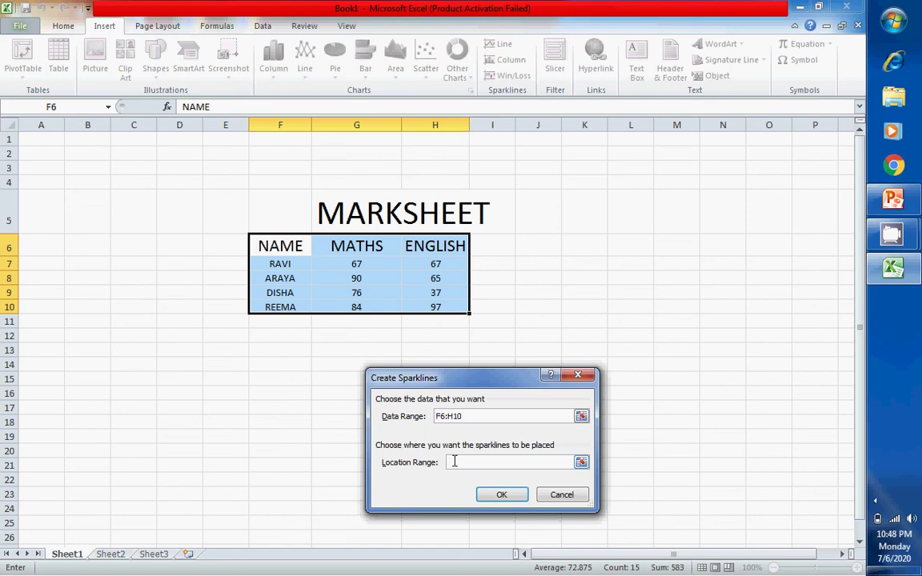
pyautogui.write('D18')
pyautogui.write(':')
pyautogui.write('G18')
pyautogui.click(515, 497)
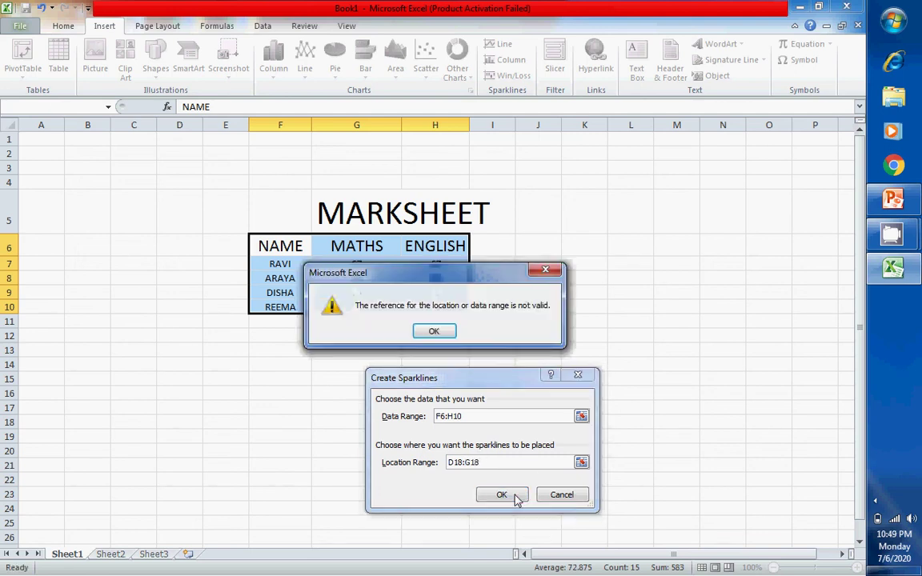
pyautogui.click(440, 336)
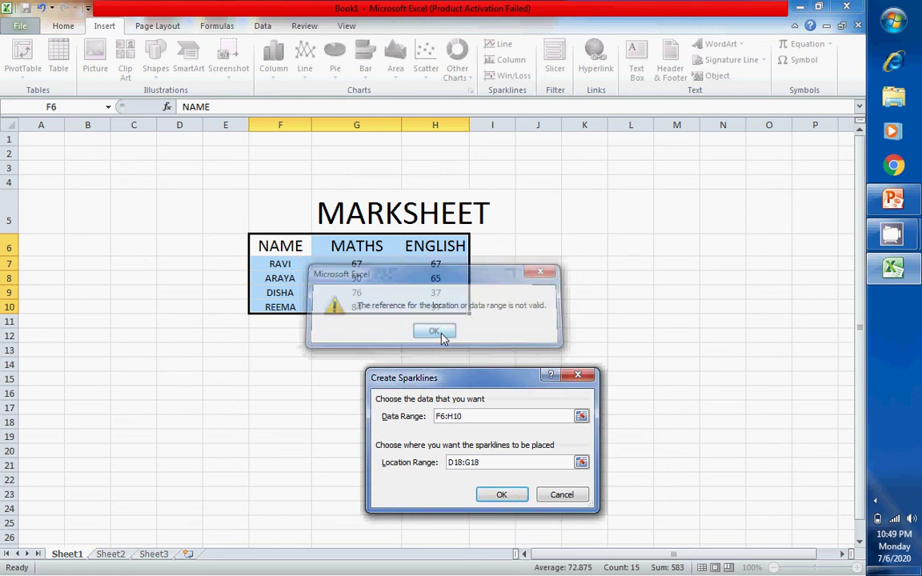
# Step: Try to create the line sparklines from F6:H10 with the location range changed to F18:G18
pyautogui.click(502, 498)
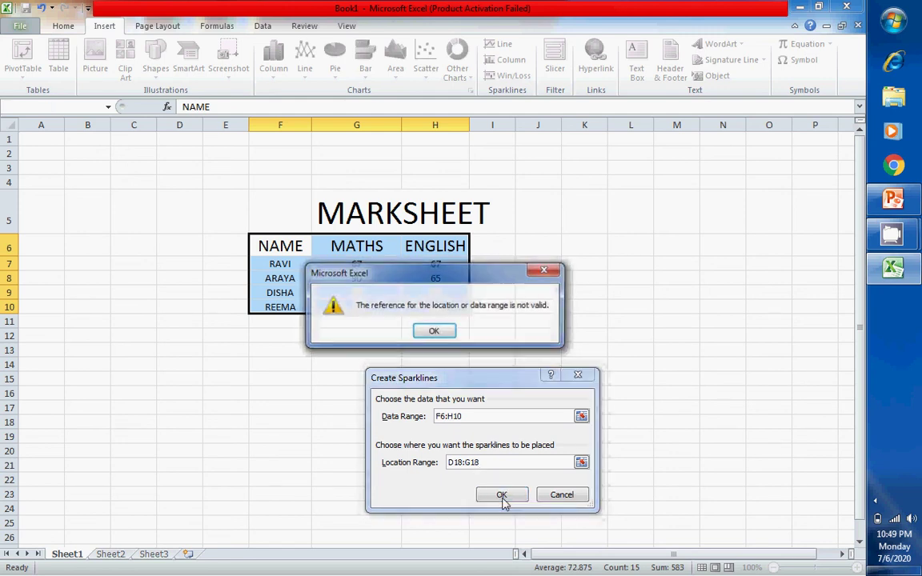
pyautogui.click(435, 333)
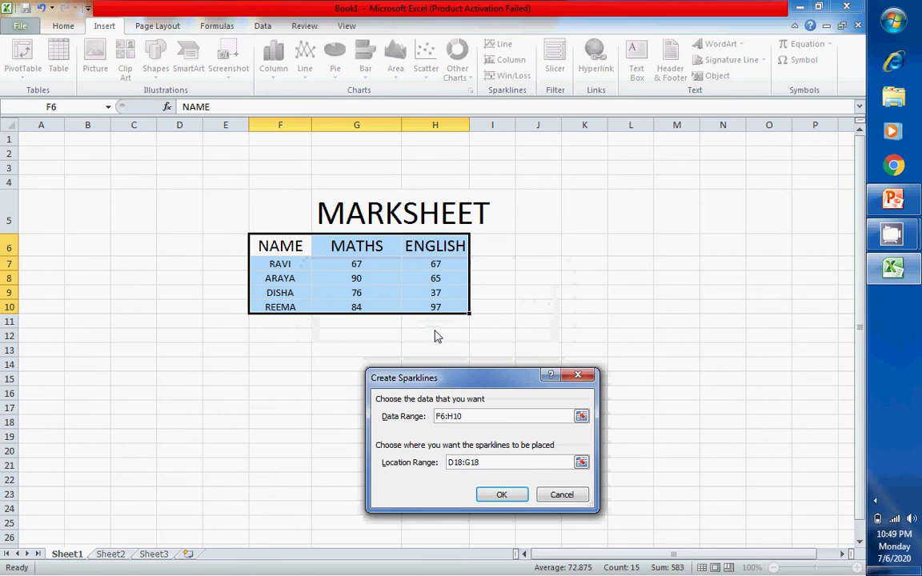
pyautogui.click(455, 462)
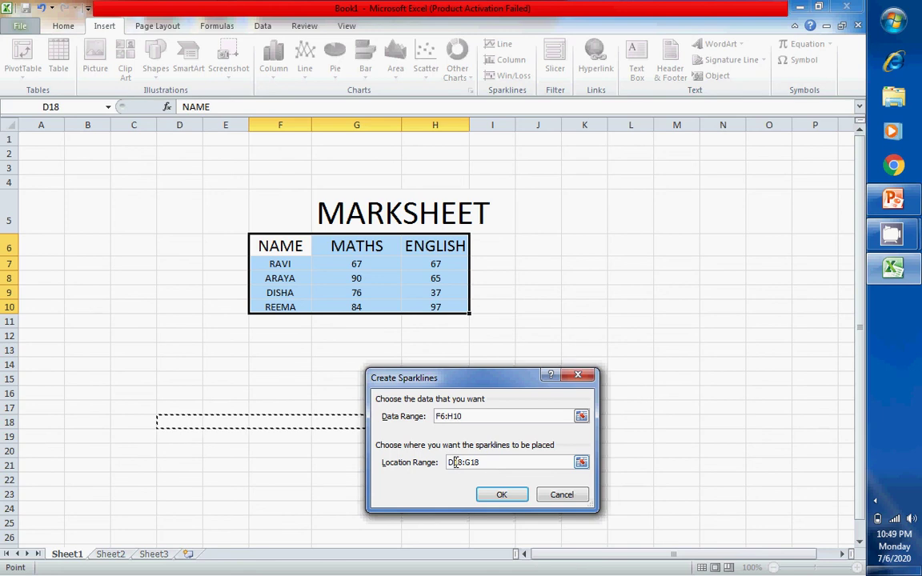
pyautogui.press('BackSpace')
pyautogui.write('F')
pyautogui.click(502, 496)
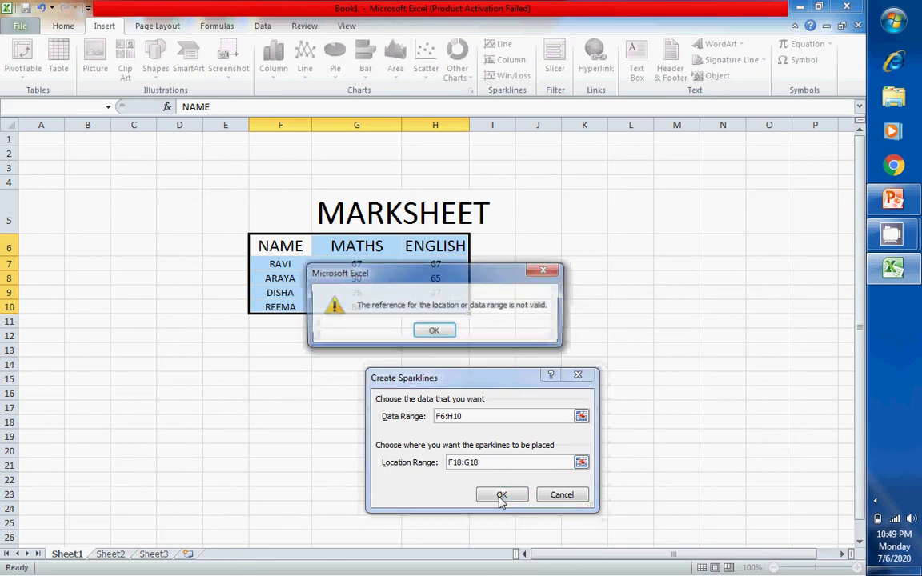
pyautogui.click(435, 333)
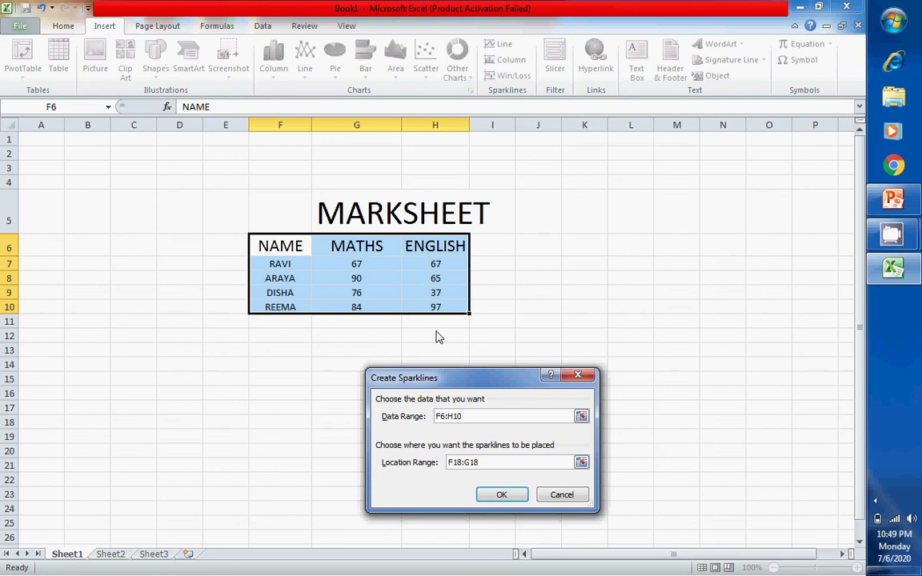
# Step: Try to create the line sparklines from F6:H10 with the two-row location range C20:G21
pyautogui.click(472, 462)
pyautogui.moveTo(148, 453); pyautogui.dragTo(315, 459)
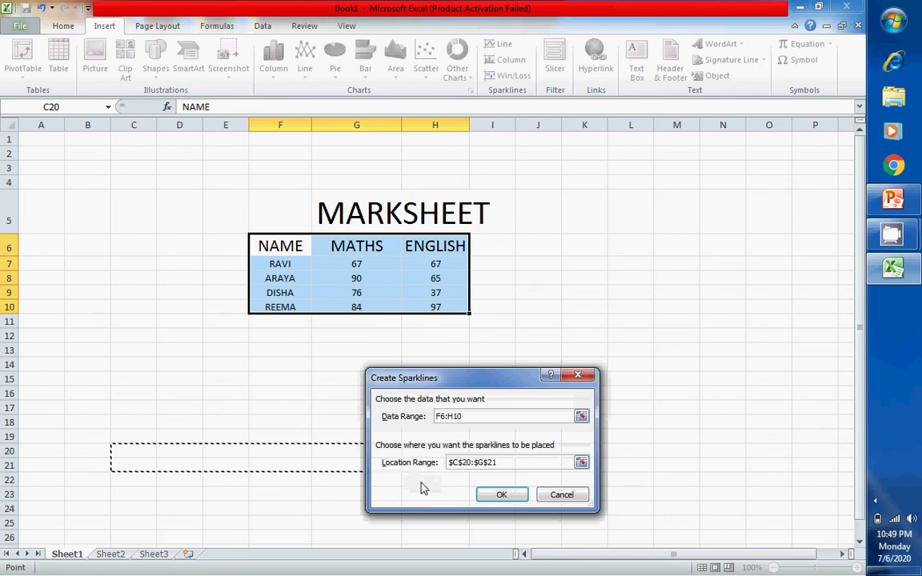
pyautogui.click(516, 496)
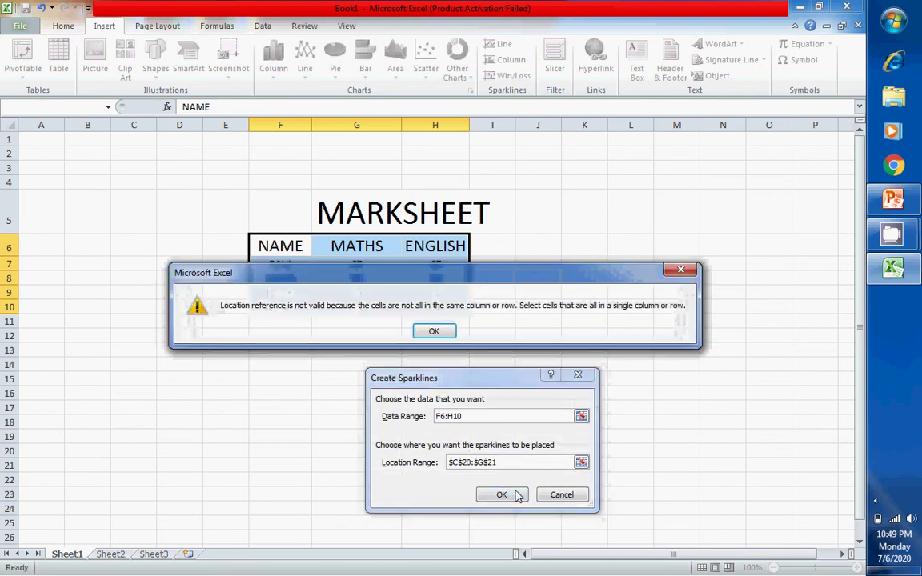
pyautogui.click(434, 332)
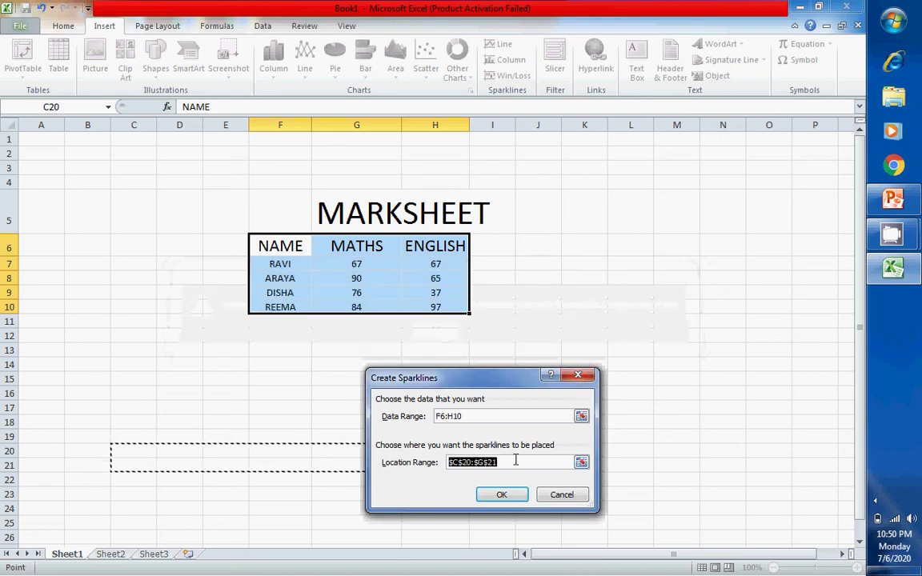
# Step: Replace the location range with F19:H19 and create the line sparklines from the data range F6:H10
pyautogui.press('BackSpace')
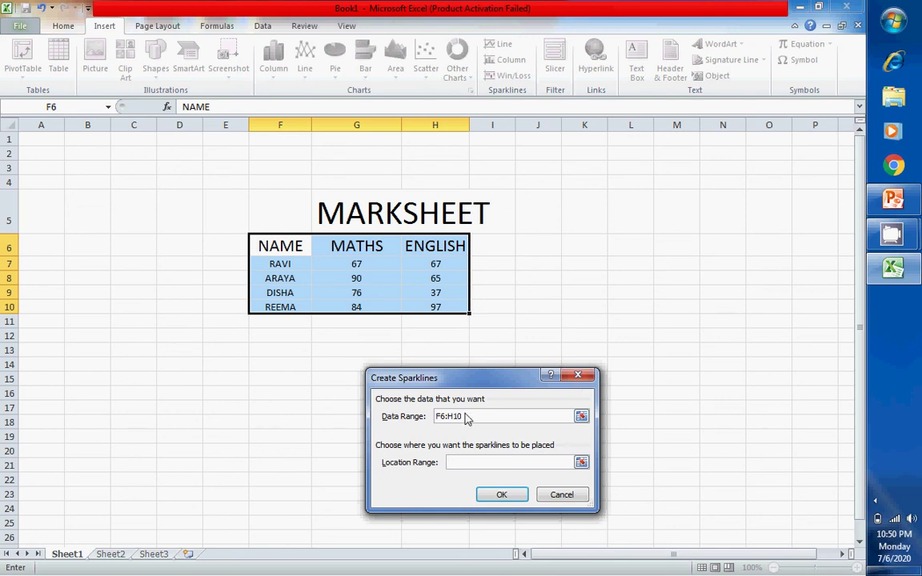
pyautogui.moveTo(480, 381); pyautogui.dragTo(666, 378)
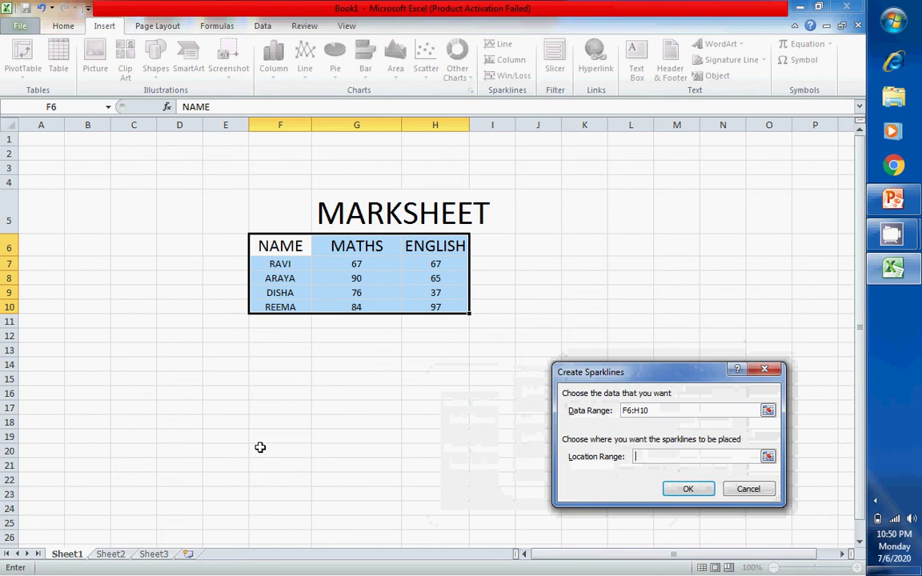
pyautogui.moveTo(268, 432); pyautogui.dragTo(456, 434)
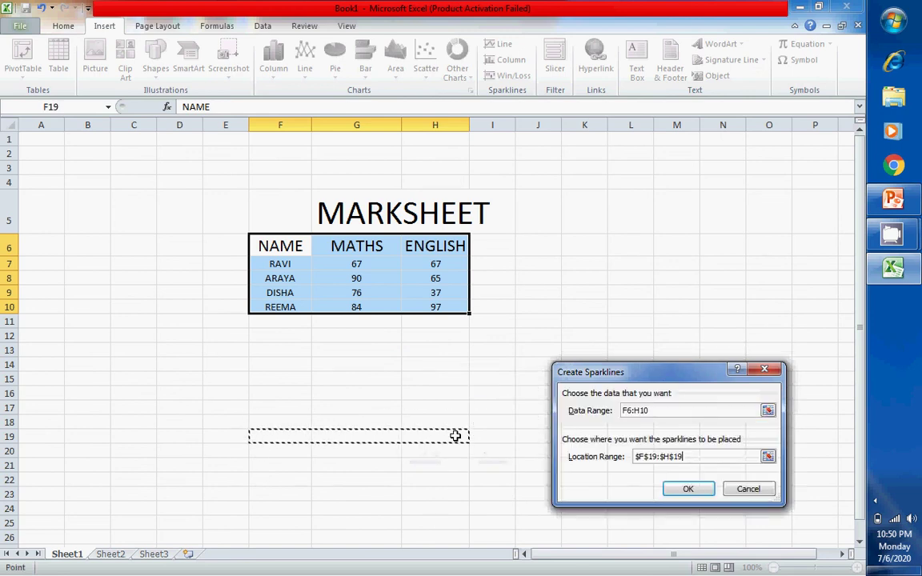
pyautogui.click(698, 494)
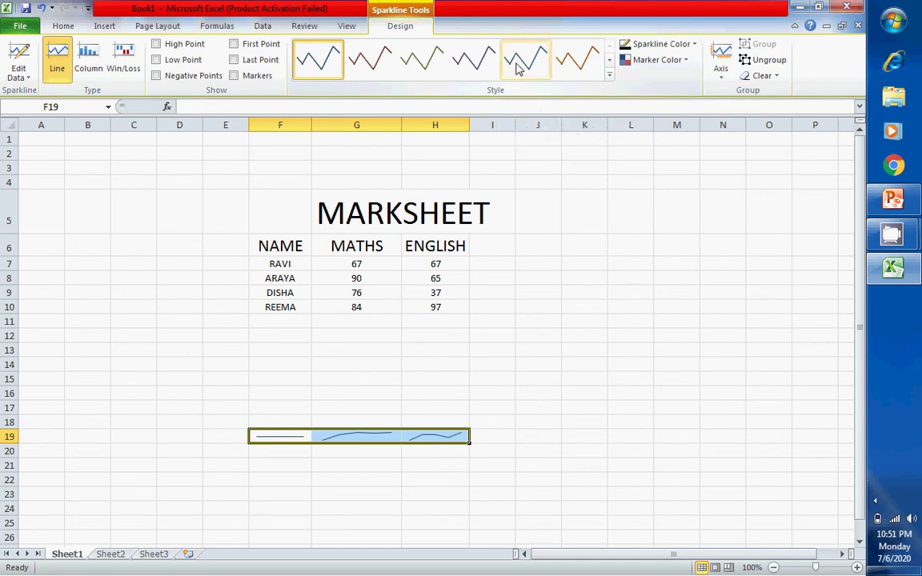
# Step: Apply the dark teal style to the sparklines in F19:H19 and recolor them in red and light blue
pyautogui.click(519, 69)
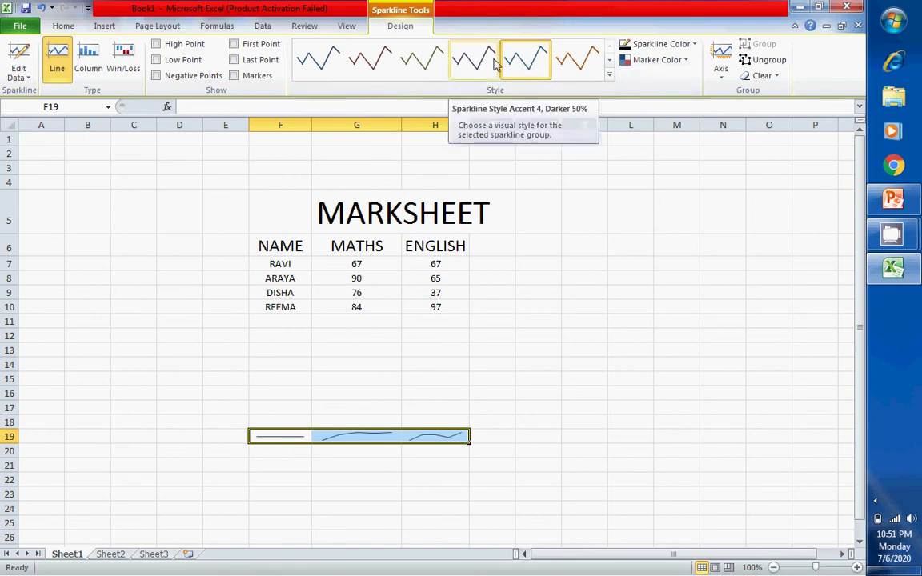
pyautogui.click(690, 45)
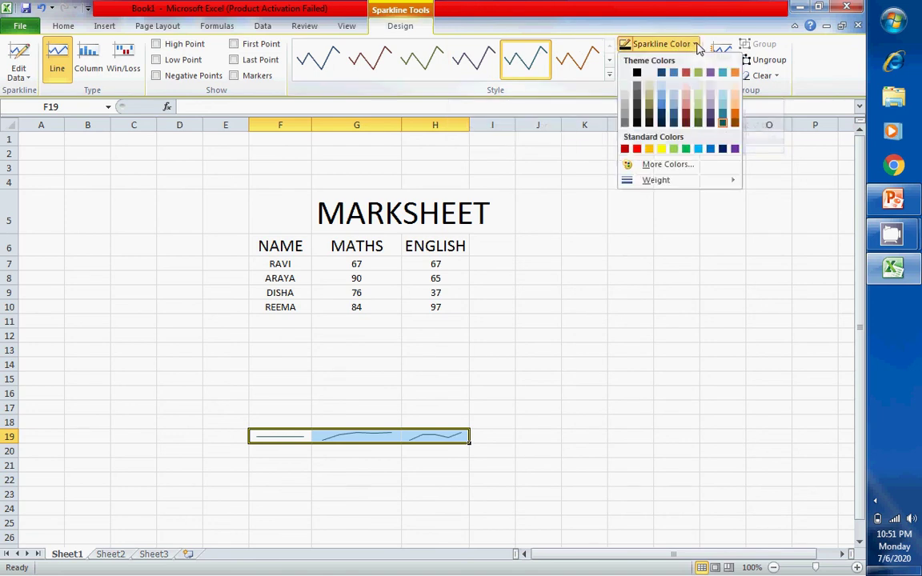
pyautogui.click(637, 150)
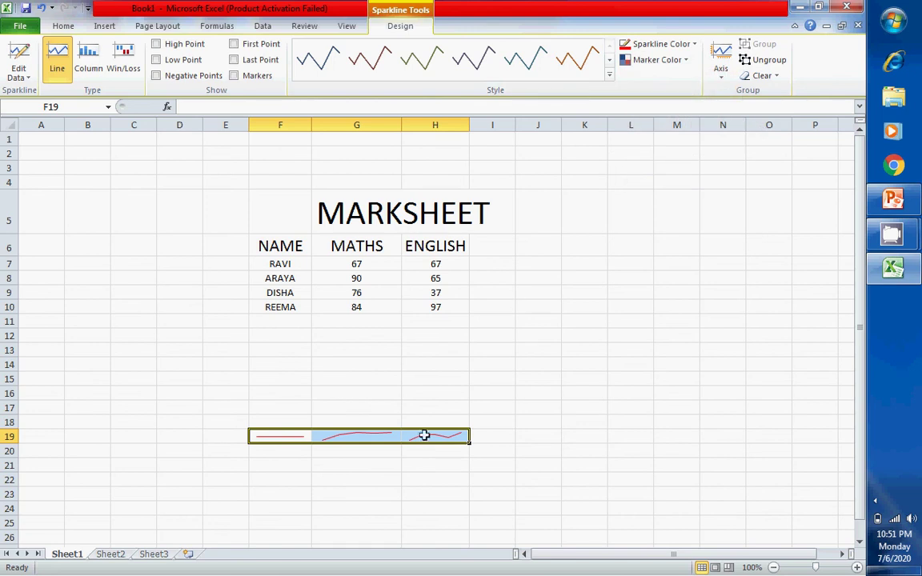
pyautogui.click(693, 45)
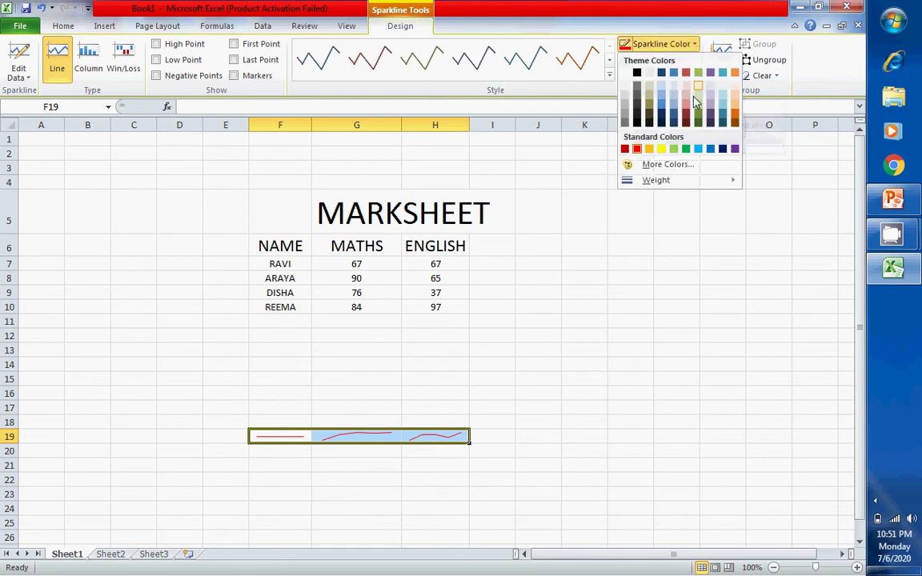
pyautogui.click(699, 150)
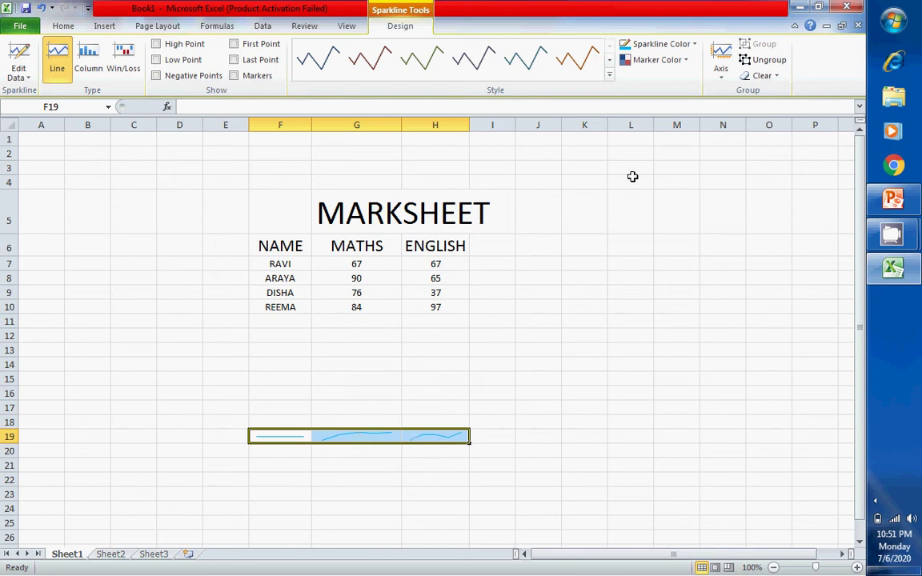
pyautogui.click(686, 60)
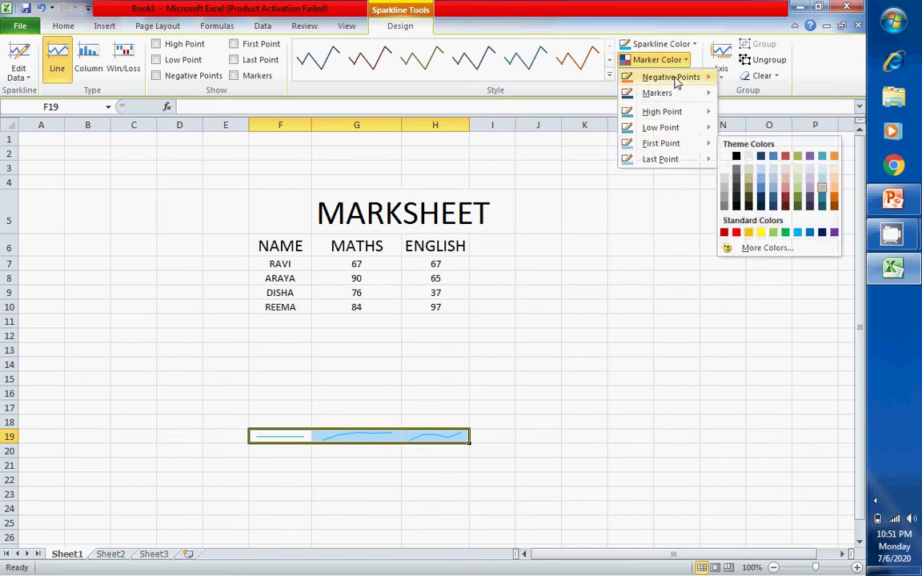
pyautogui.moveTo(674, 96)
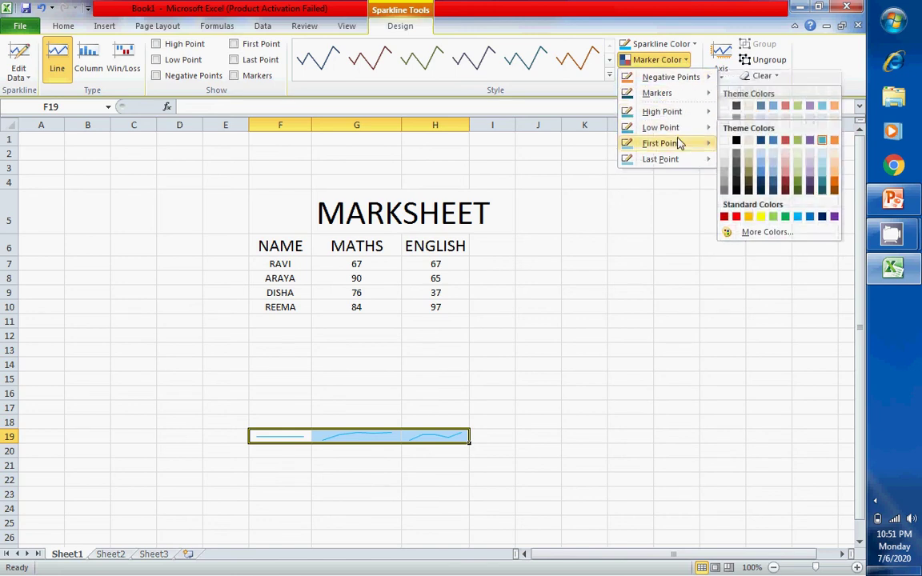
pyautogui.moveTo(678, 141)
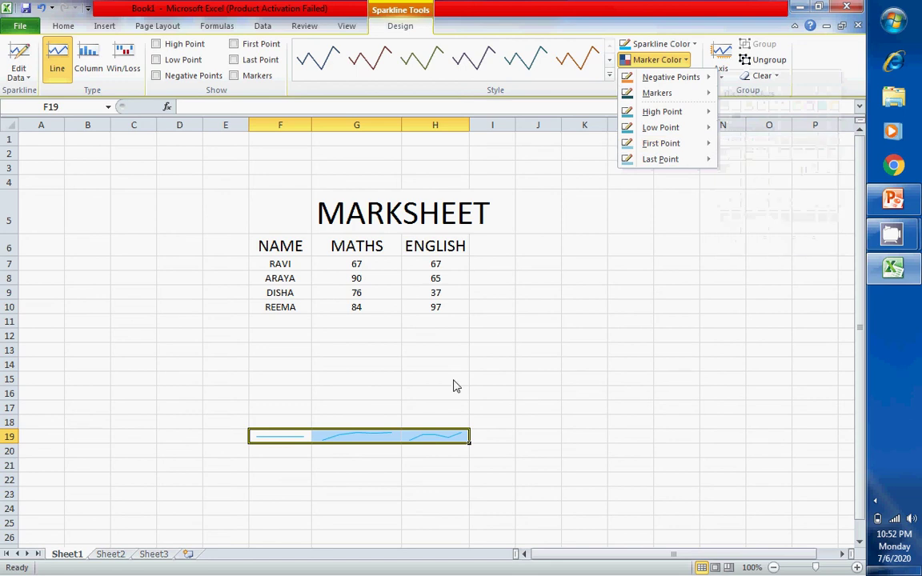
pyautogui.click(681, 229)
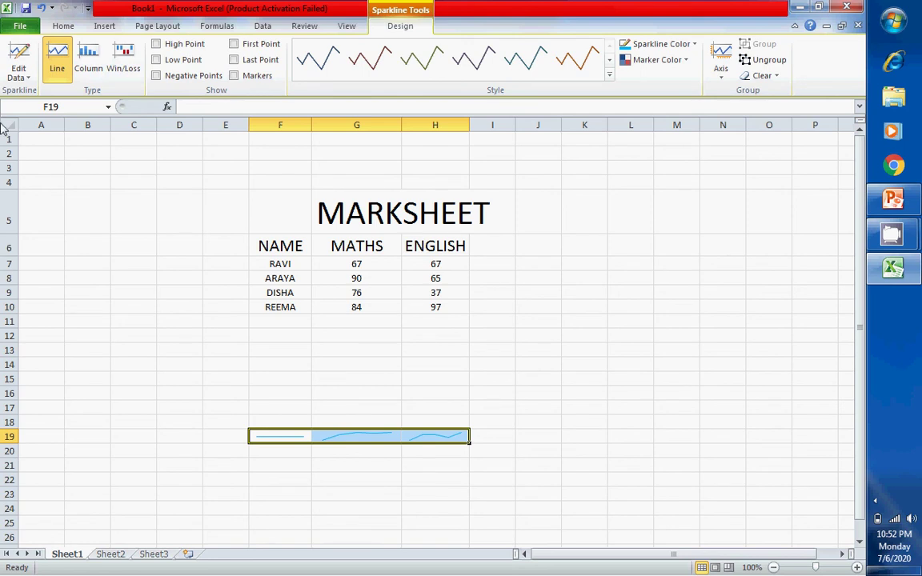
# Step: Convert the sparklines in F19:H19 to Column, to Win/Loss, and back to Line
pyautogui.click(87, 58)
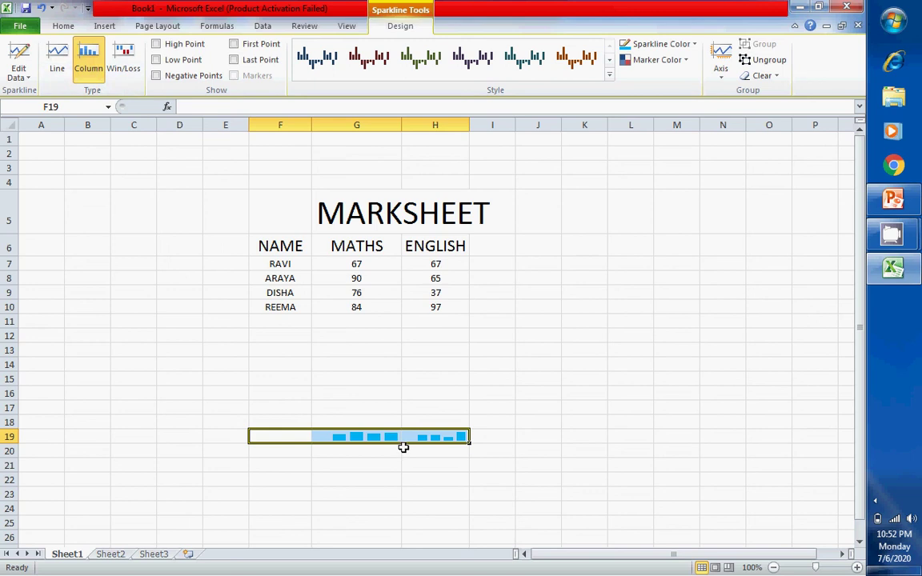
pyautogui.click(125, 54)
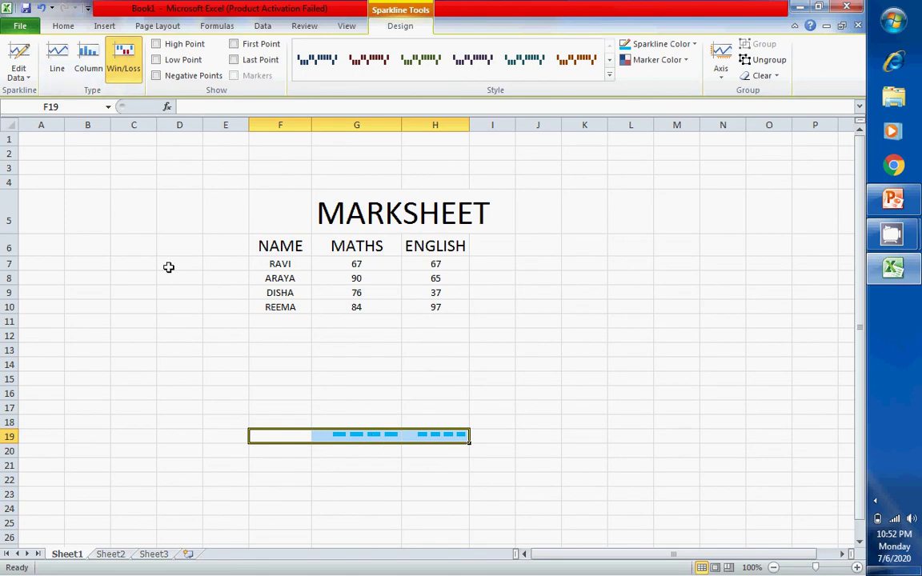
pyautogui.click(63, 53)
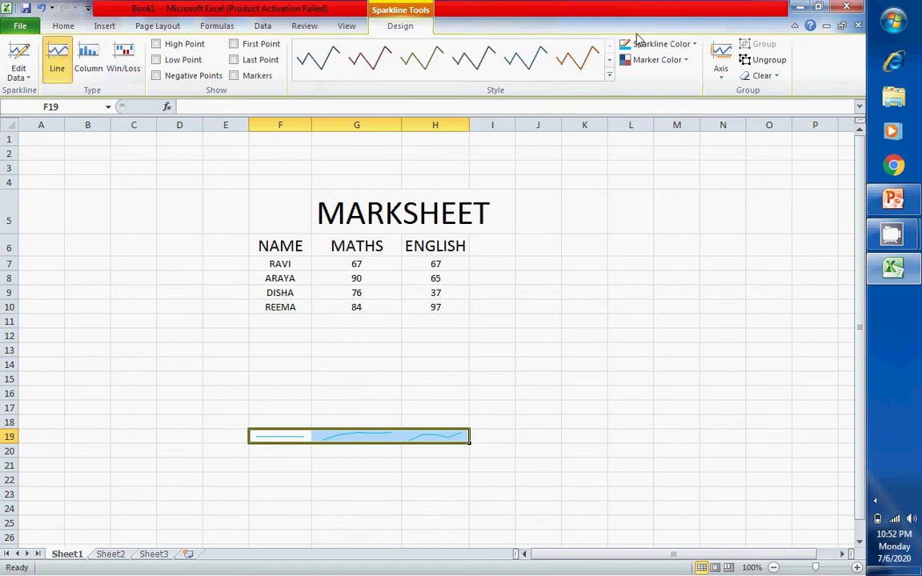
# Step: Apply the bright blue line style from the last row of sparkline styles to F19:H19
pyautogui.click(519, 57)
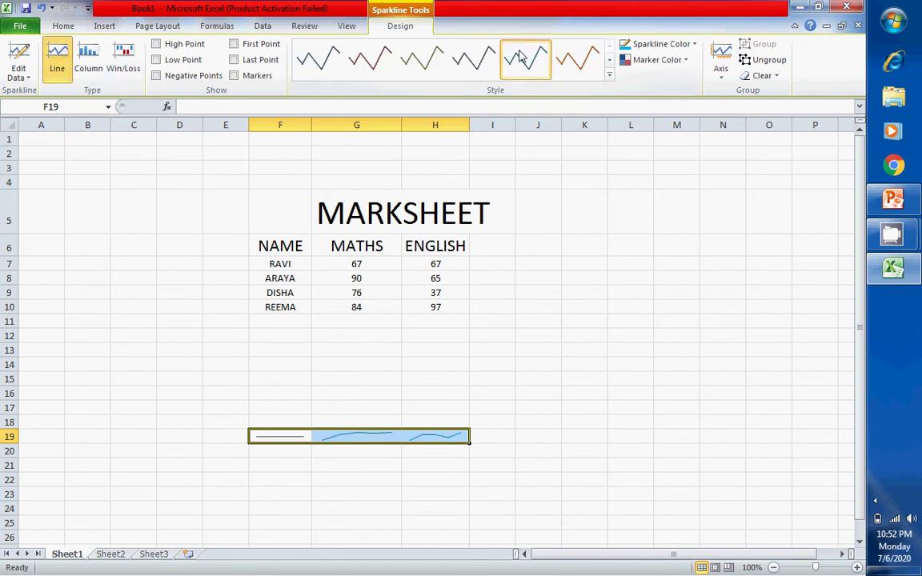
pyautogui.click(609, 60)
pyautogui.click(609, 60)
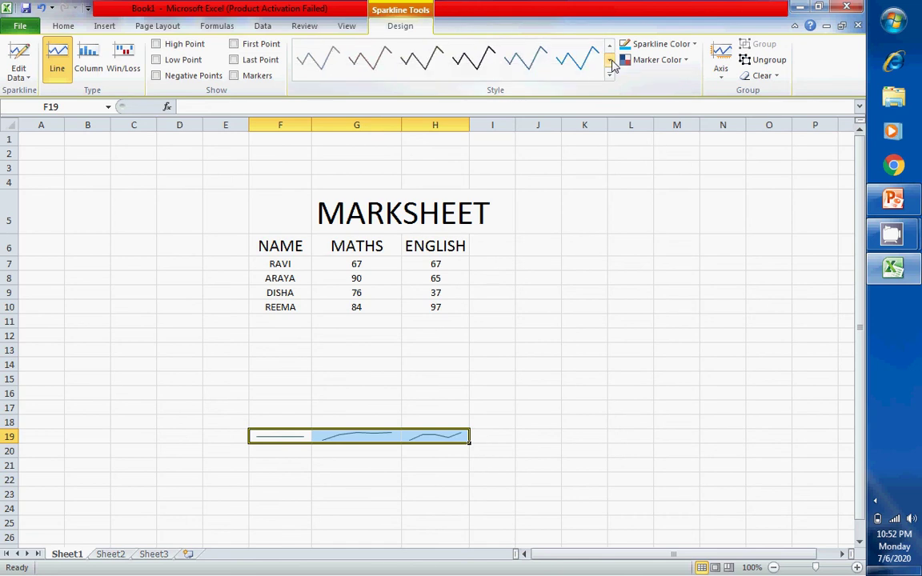
pyautogui.click(490, 55)
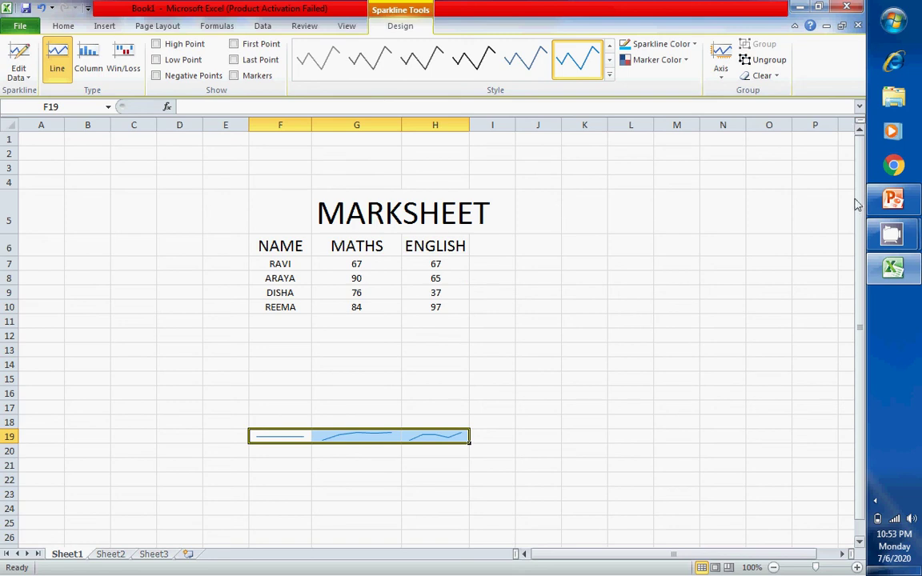
# Step: Switch to the comp7..chap.4 PowerPoint presentation, review the Sparklines in Excel slide, and return to the Excel workbook
pyautogui.moveTo(894, 205)
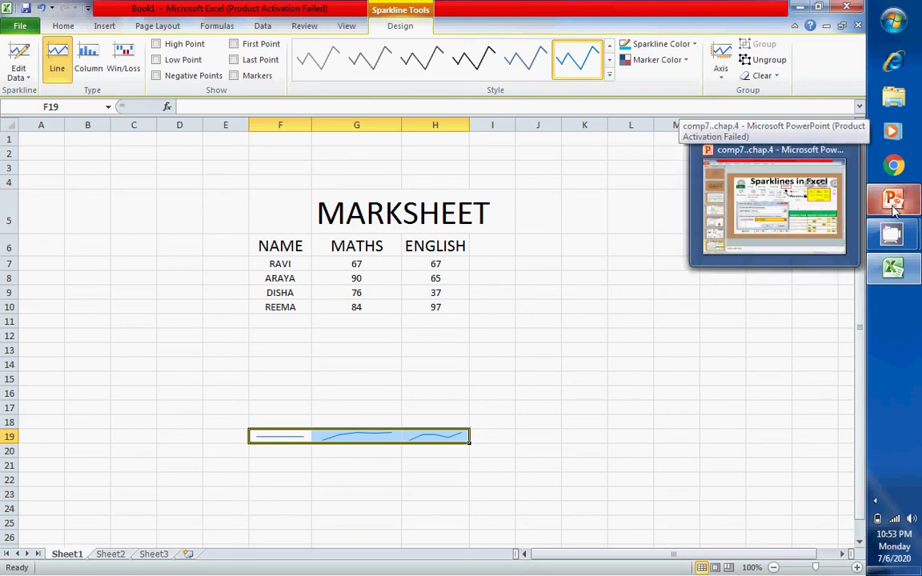
pyautogui.click(894, 205)
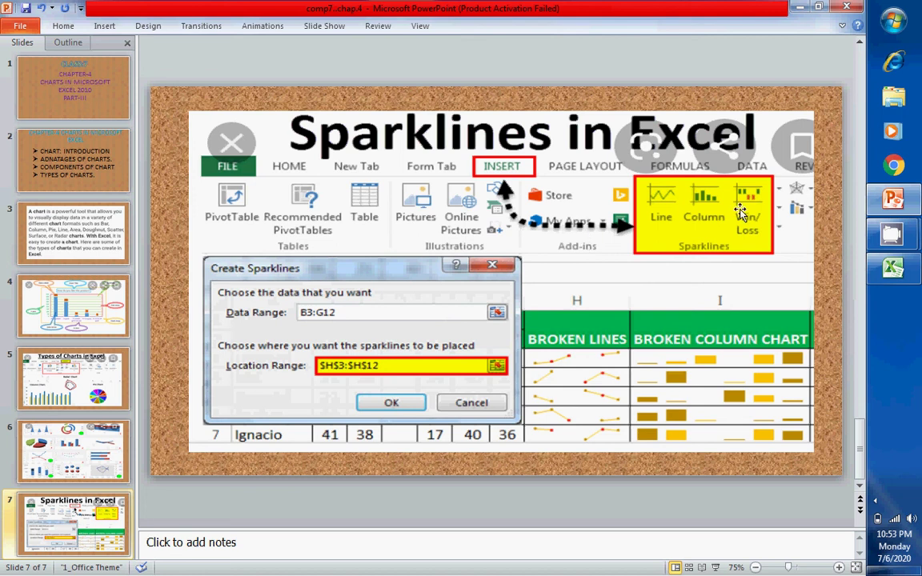
pyautogui.hotkey('alt', 'Tab')
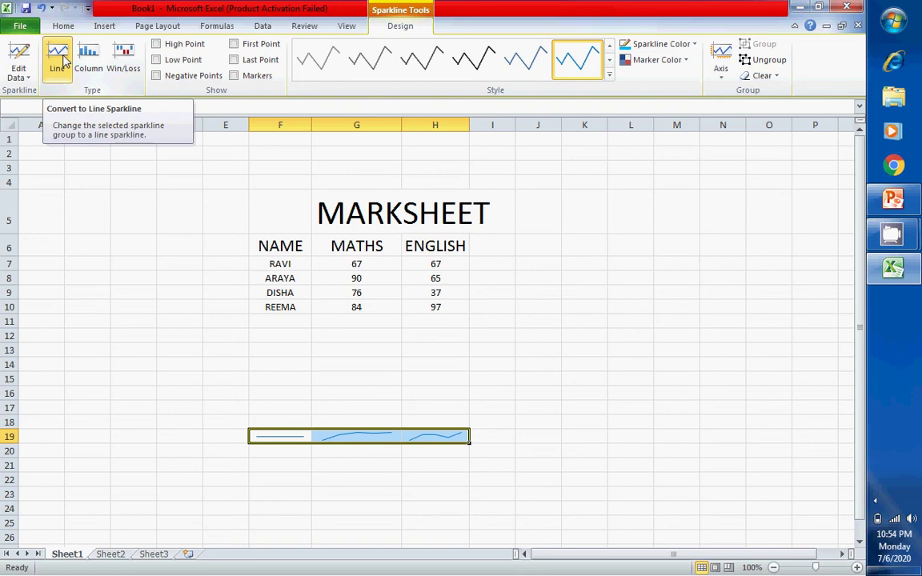
pyautogui.click(280, 210)
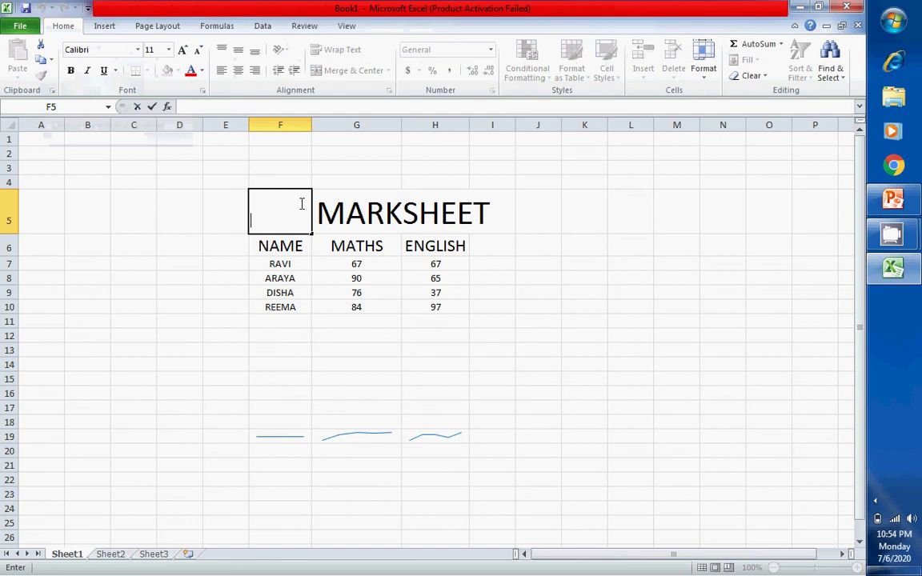
pyautogui.click(388, 182)
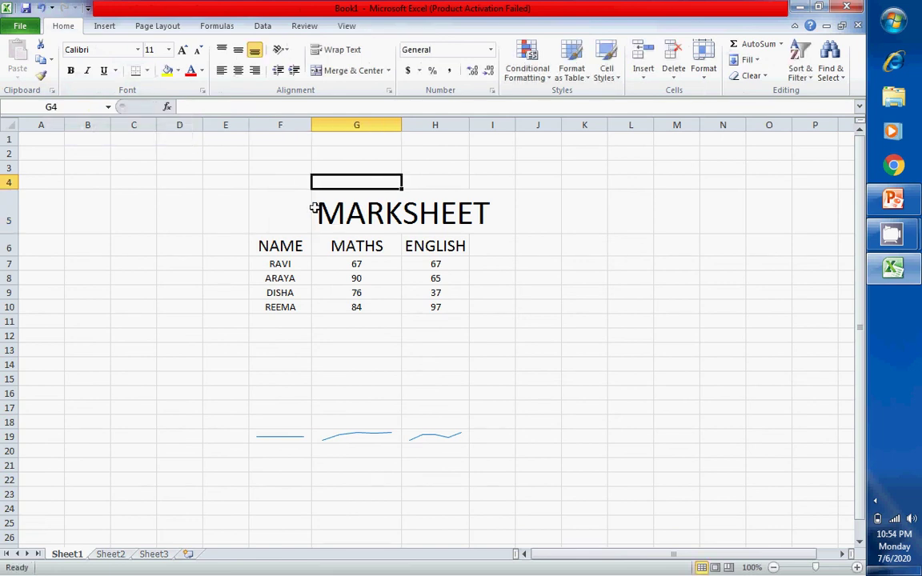
pyautogui.moveTo(316, 209); pyautogui.dragTo(396, 260)
pyautogui.click(492, 322)
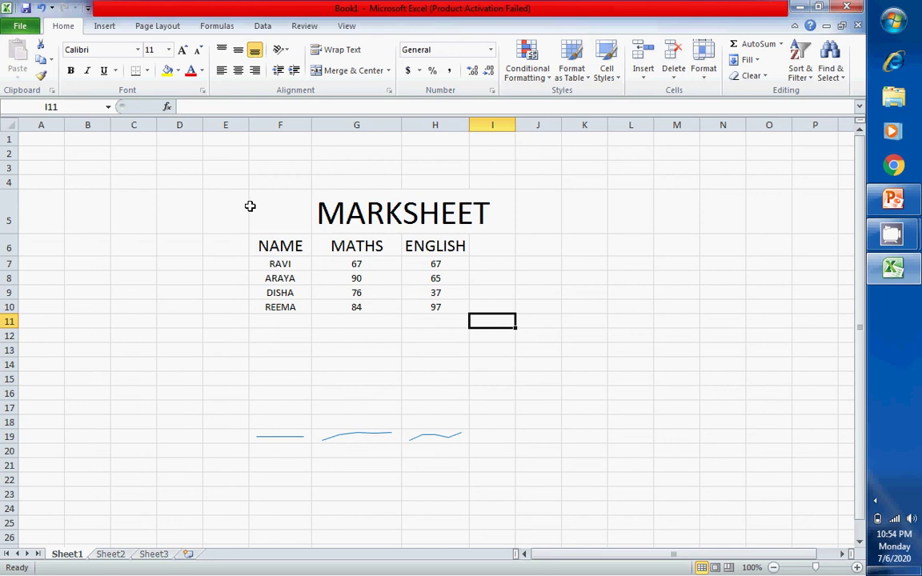
# Step: Insert line sparklines for the marksheet data in F6:H10, placed in the location range F14:H14
pyautogui.moveTo(258, 247); pyautogui.dragTo(425, 308)
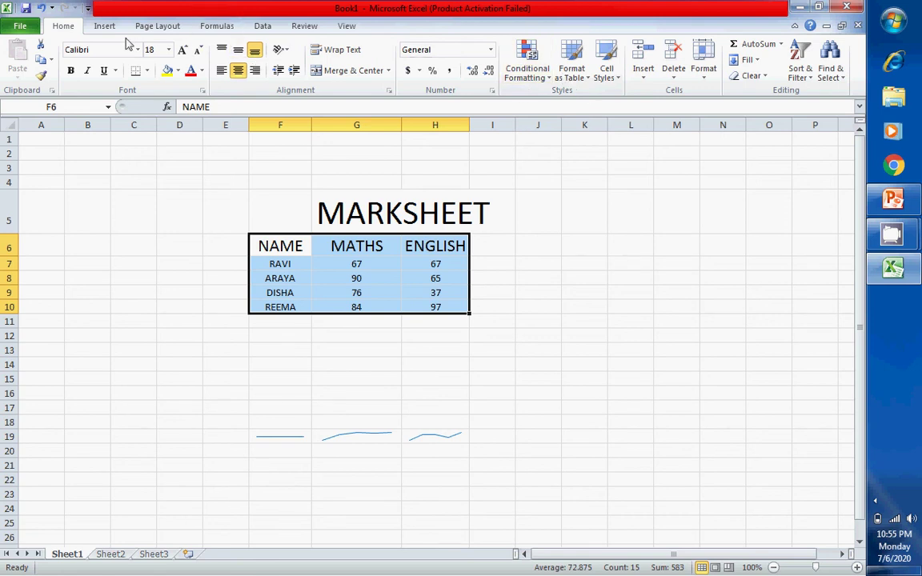
pyautogui.click(105, 25)
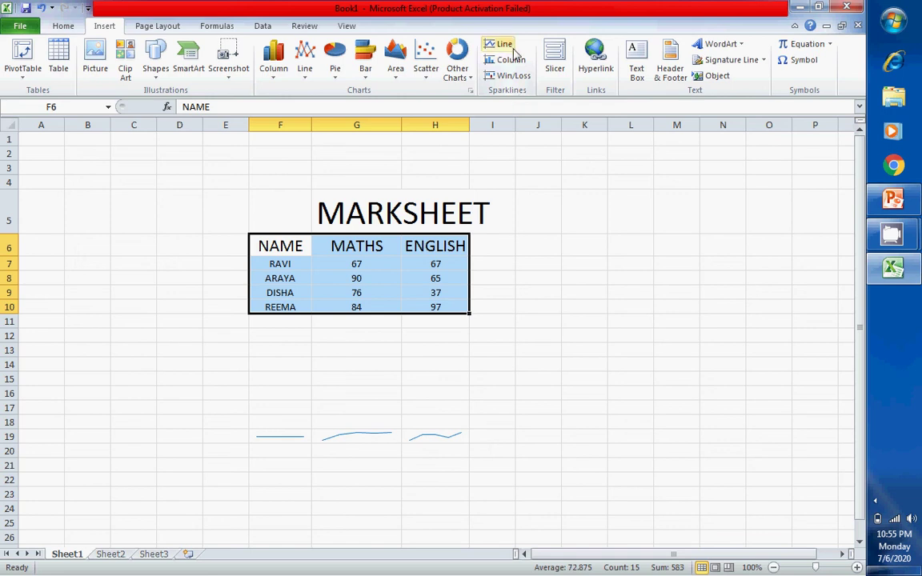
pyautogui.click(504, 45)
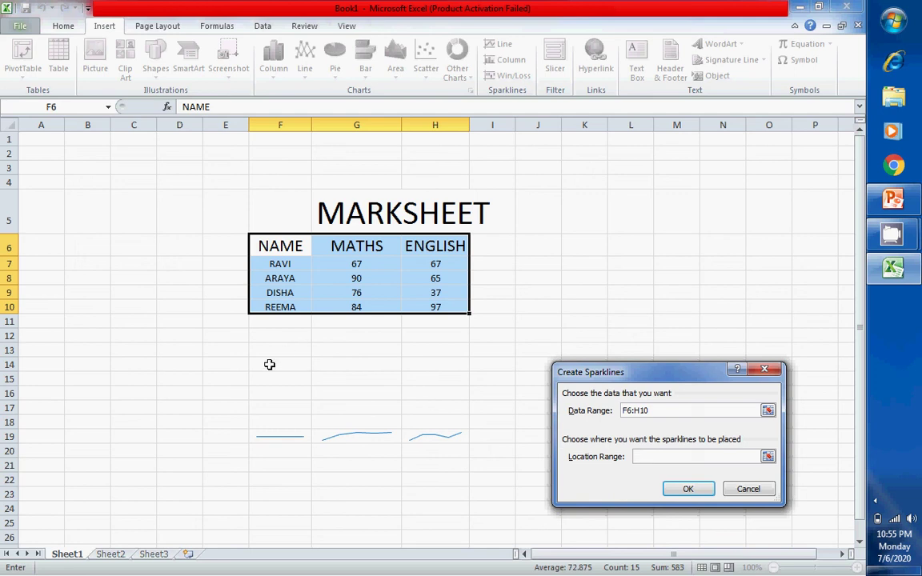
pyautogui.moveTo(267, 364); pyautogui.dragTo(423, 364)
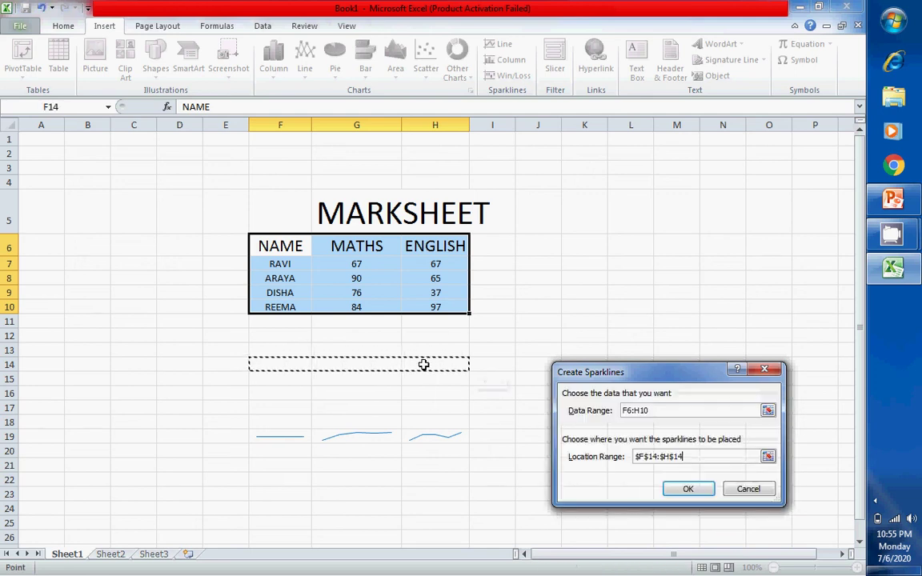
pyautogui.click(695, 492)
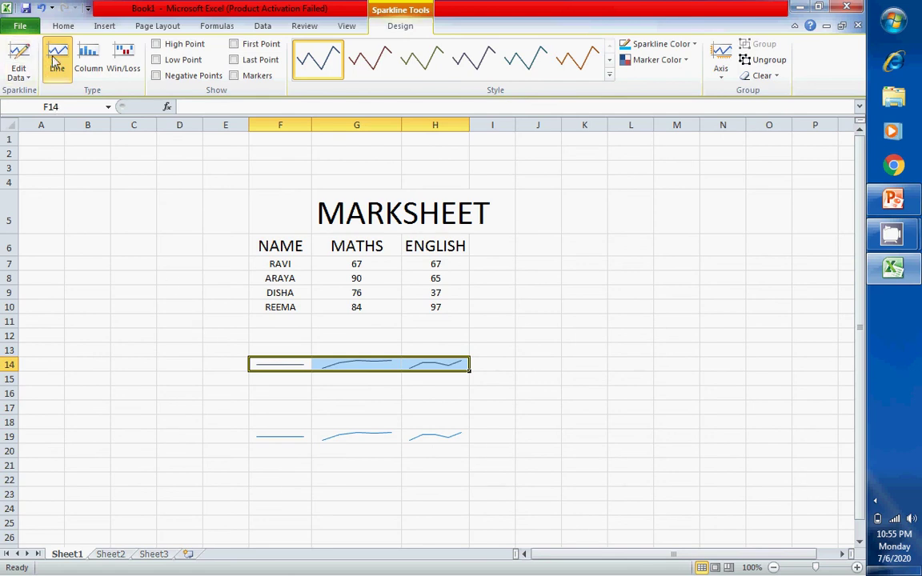
# Step: Convert the new sparklines in F14:H14 to Column and finally to Win/Loss
pyautogui.click(97, 61)
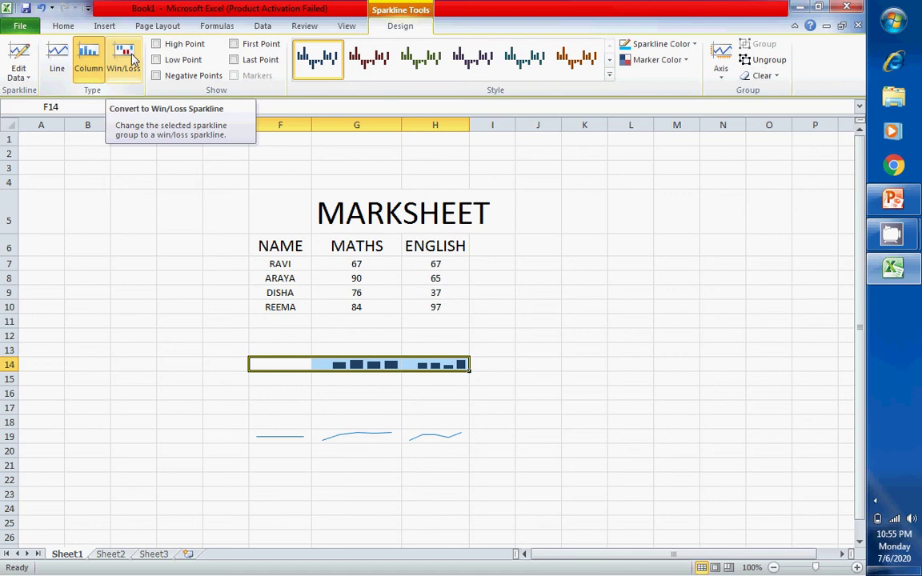
pyautogui.click(124, 57)
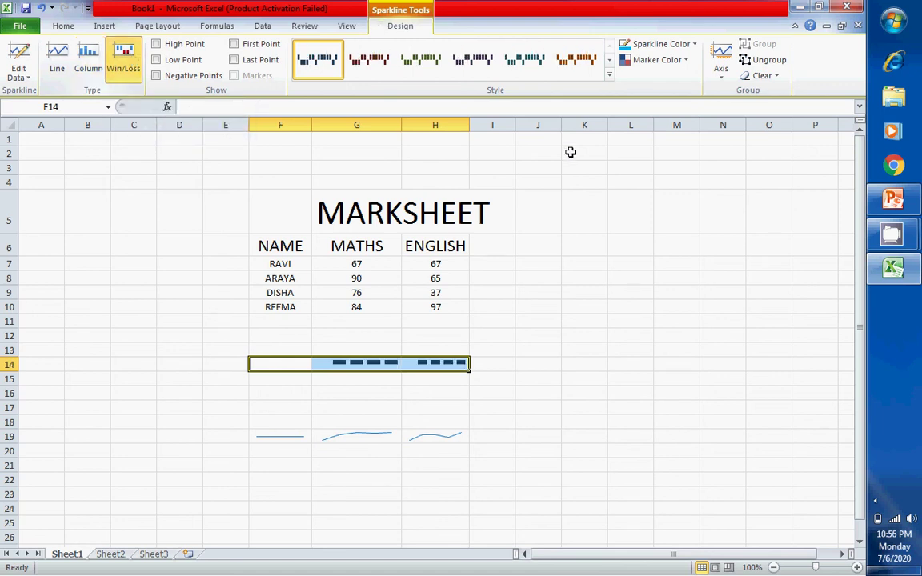
# Step: Recolor the Win/Loss sparklines in F14:H14 in standard purple and set their high point marker color to red
pyautogui.click(693, 44)
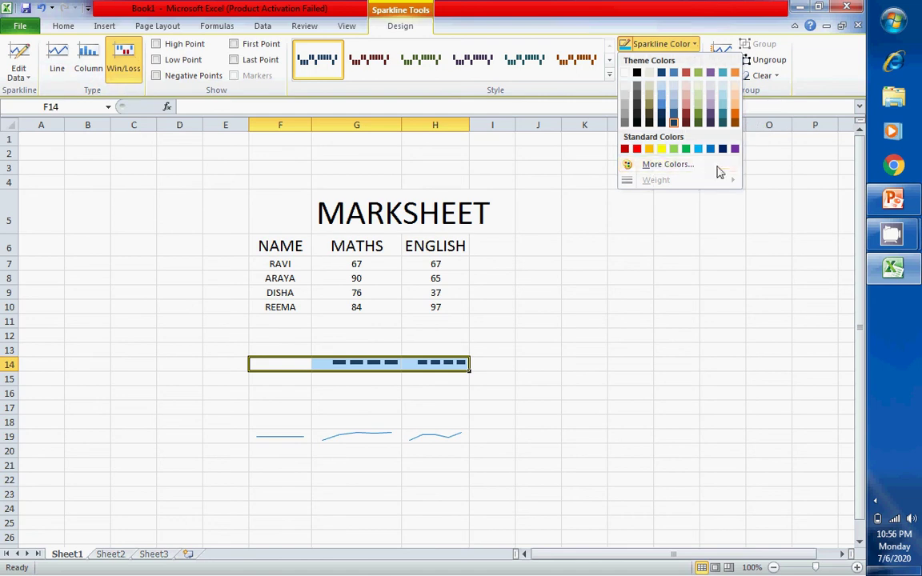
pyautogui.click(735, 150)
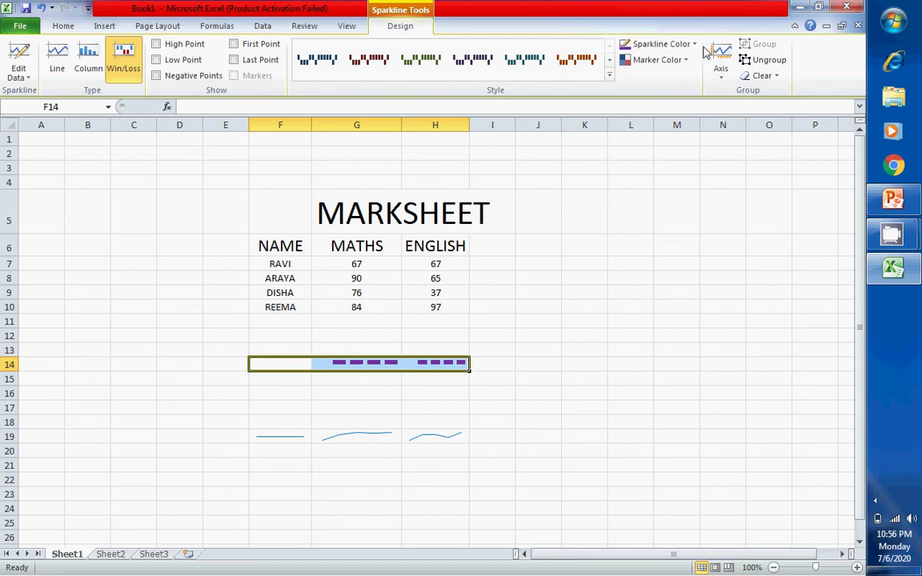
pyautogui.click(681, 61)
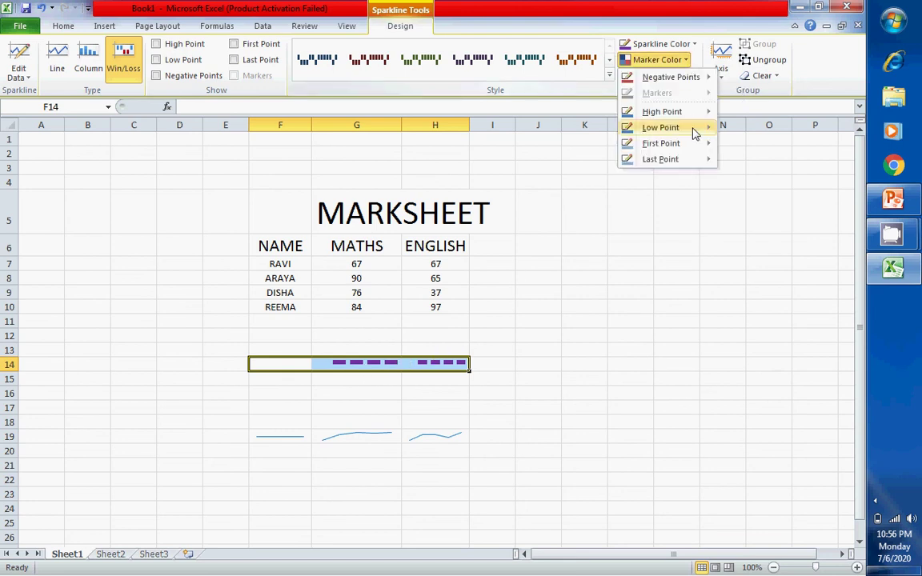
pyautogui.moveTo(689, 117)
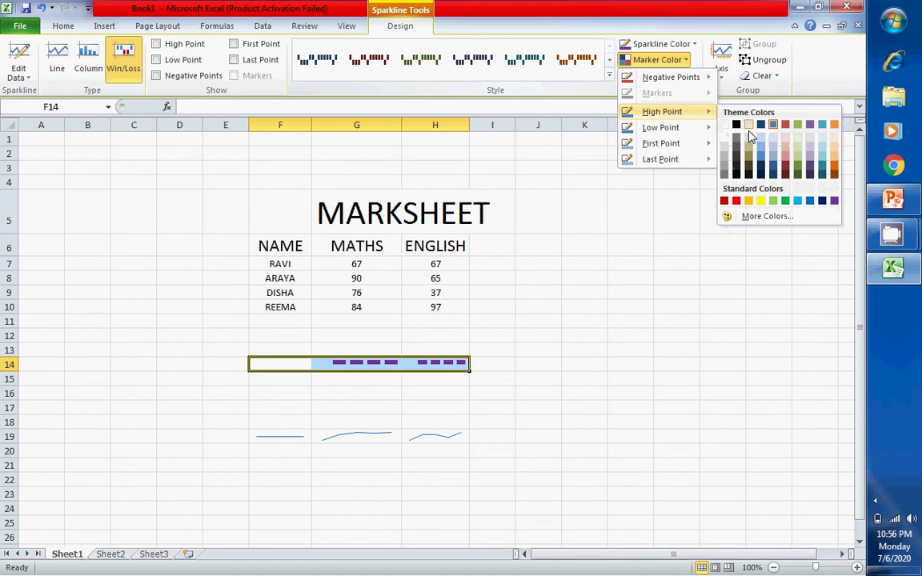
pyautogui.click(736, 201)
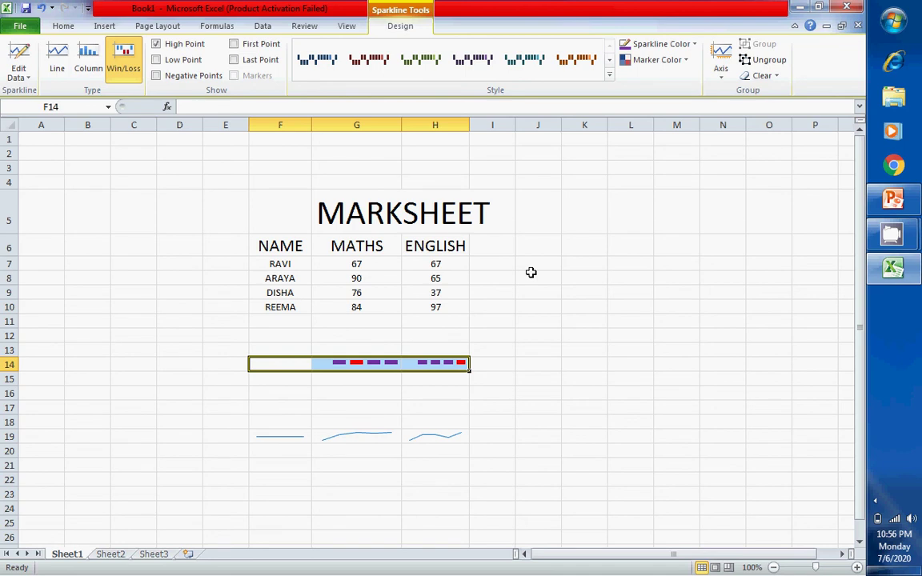
# Step: Switch to the comp7..chap.4 PowerPoint presentation to view the Sparklines in Excel slide
pyautogui.click(895, 200)
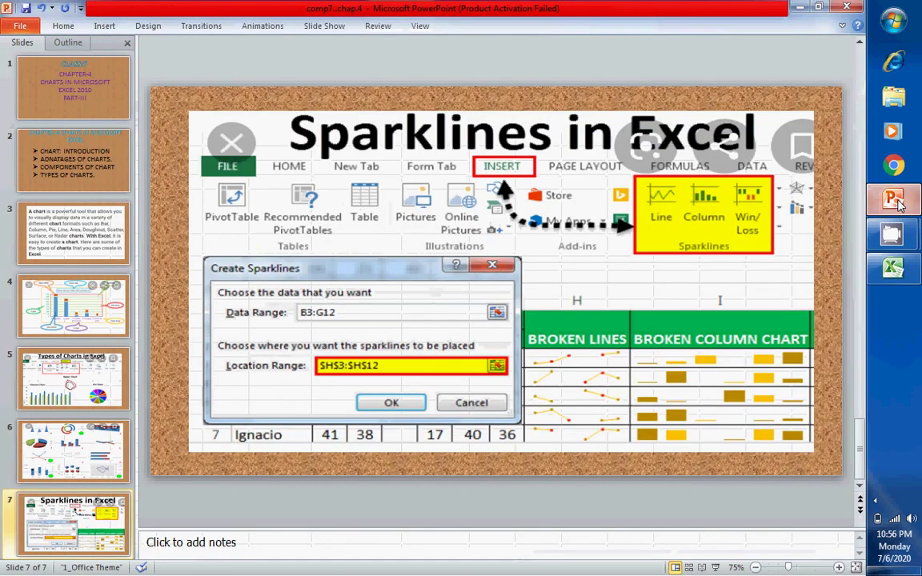